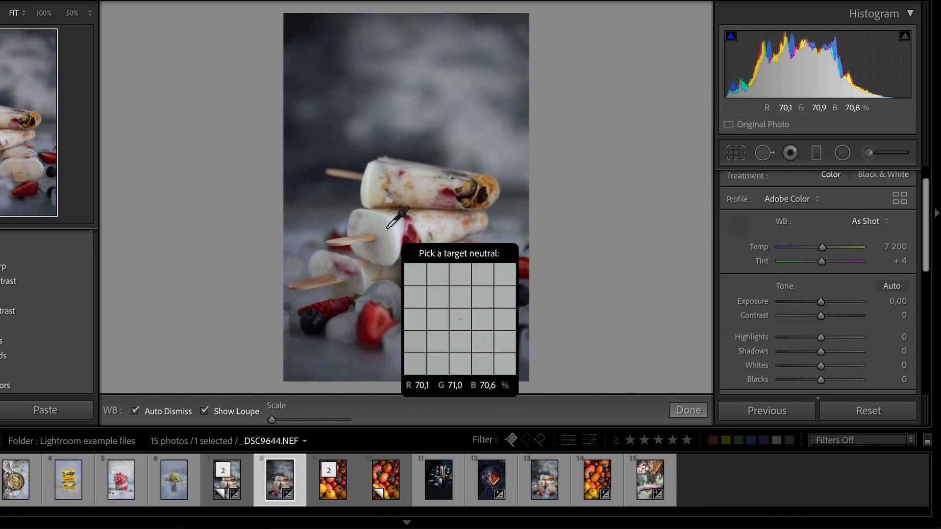
- Try the White Balance Selector on the dark upper background, the middle popsicle's white end and the backdrop near the photo's right edge
click(351, 65)
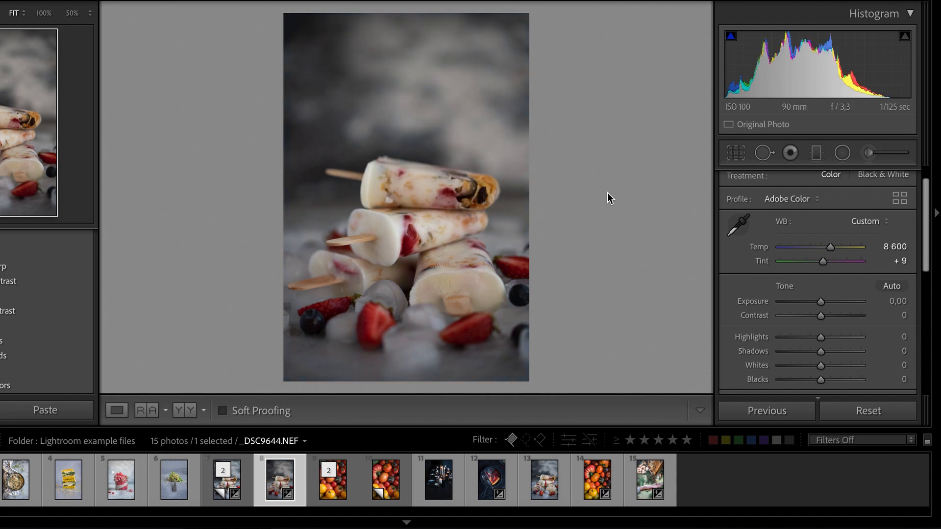
click(741, 227)
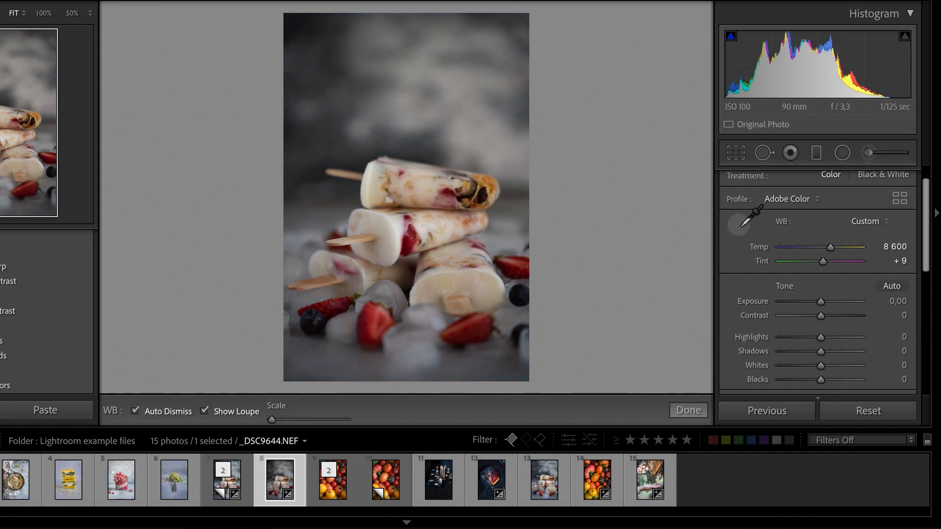
click(385, 231)
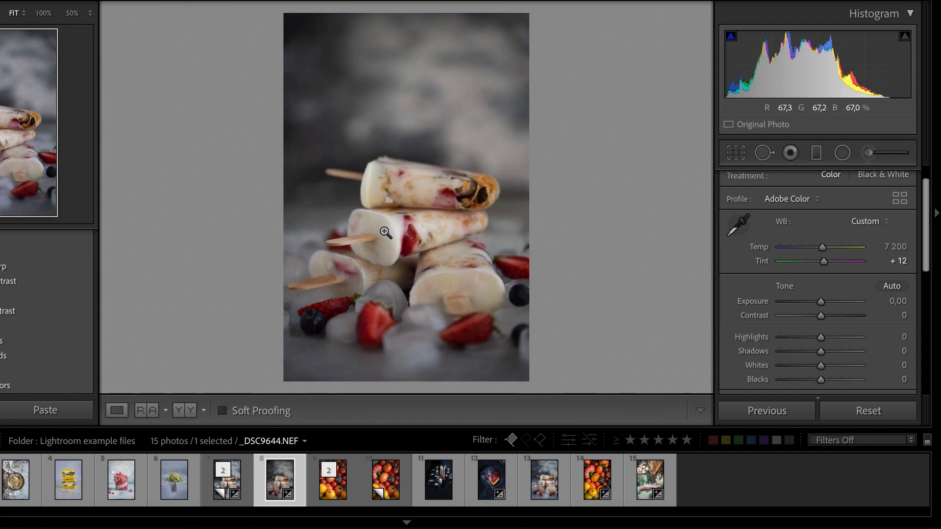
click(737, 226)
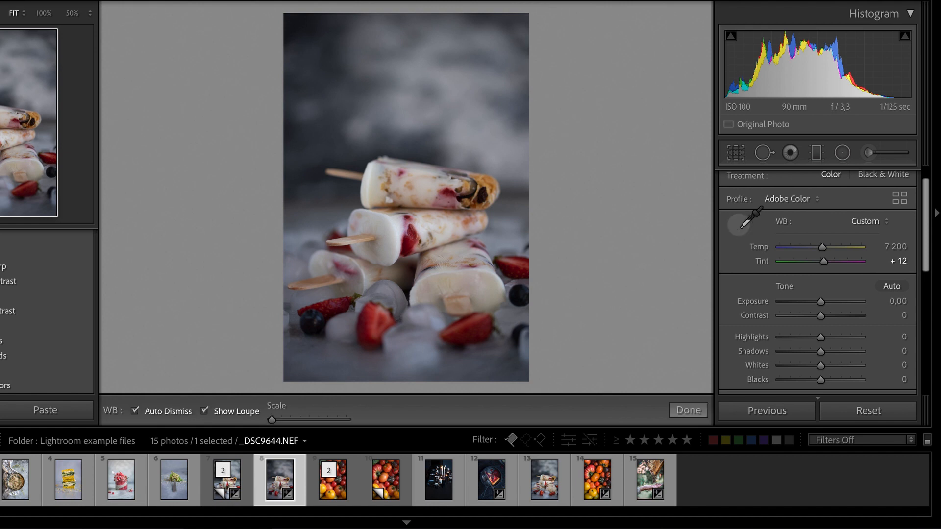
click(519, 111)
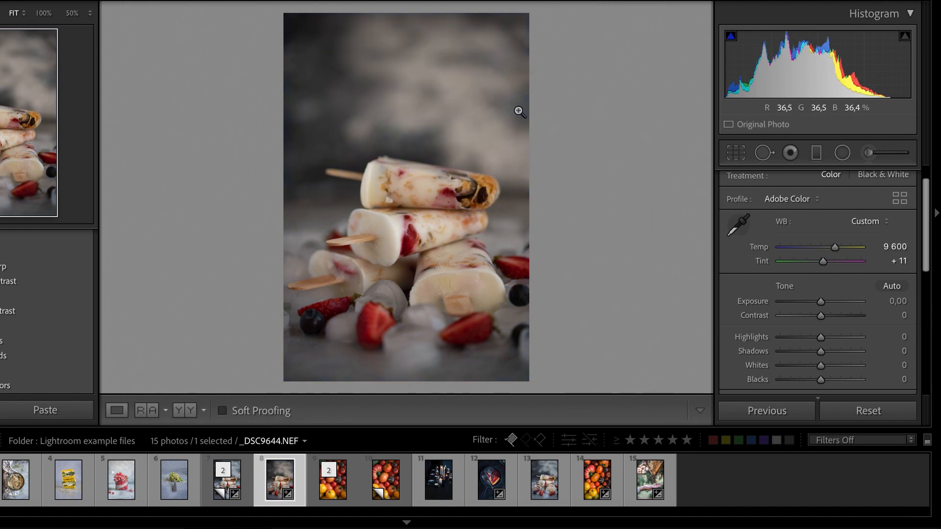
- Resample the neutral white balance from the middle popsicle's white end, the photo's upper-left corner and the nearby dark background
click(739, 223)
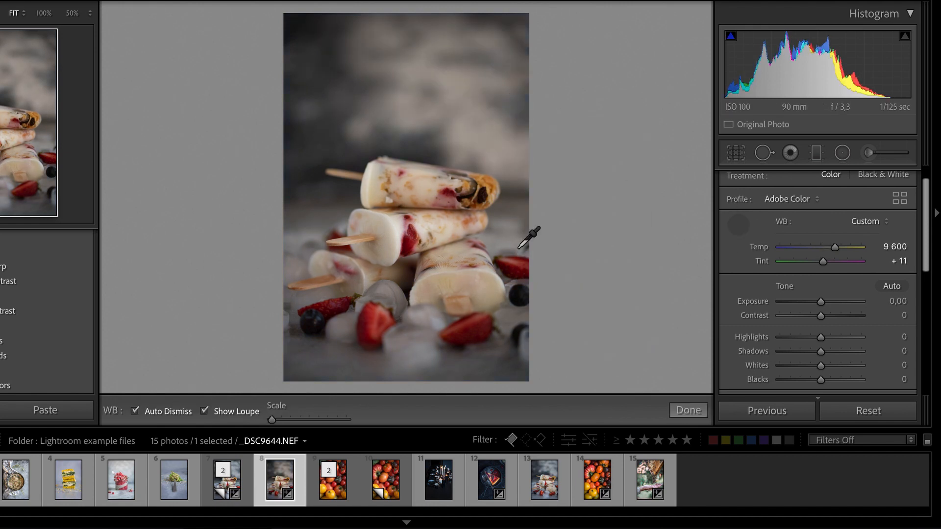
click(392, 223)
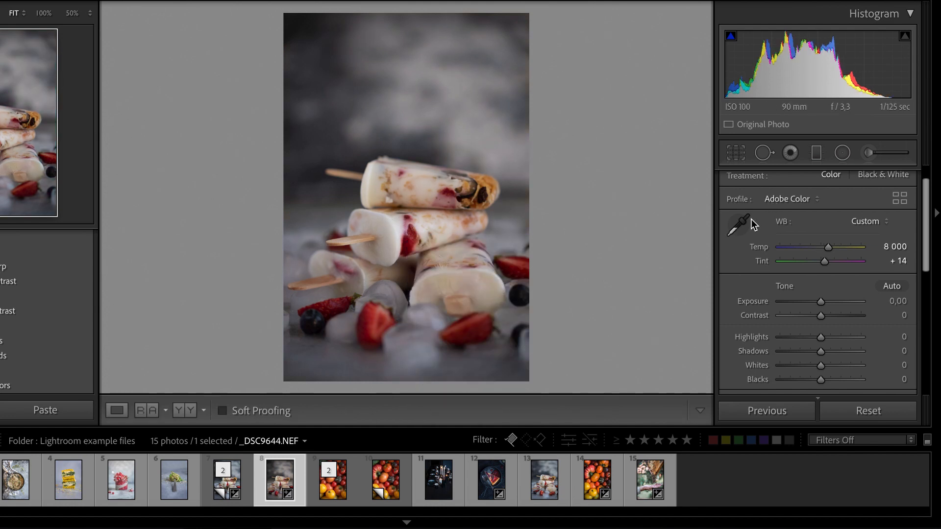
click(739, 223)
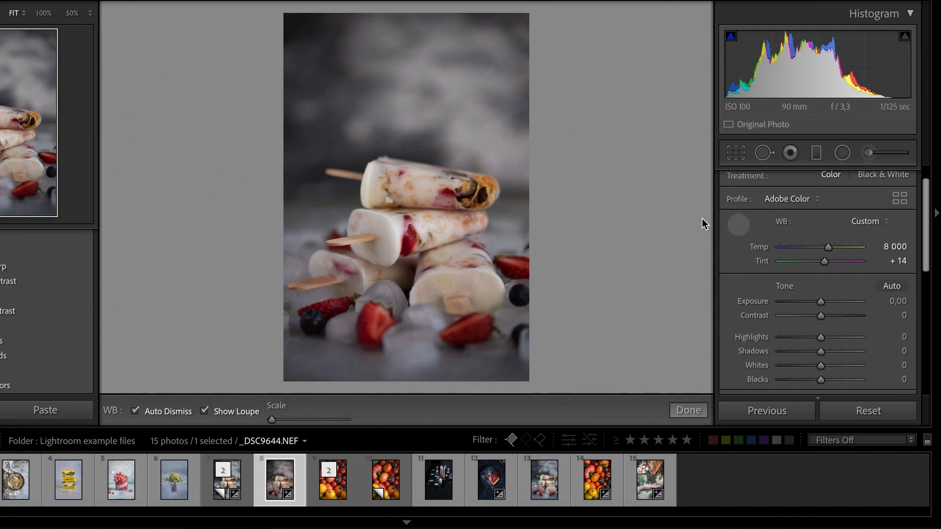
click(288, 16)
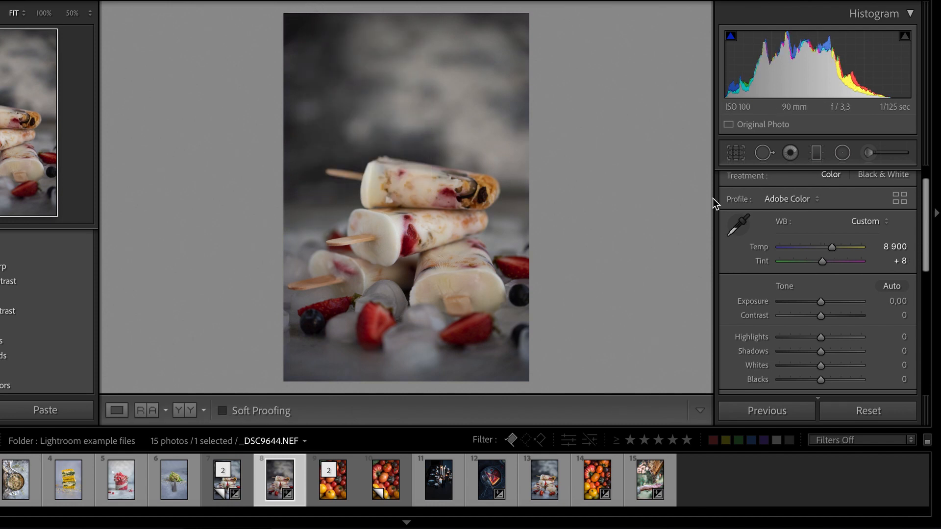
click(738, 224)
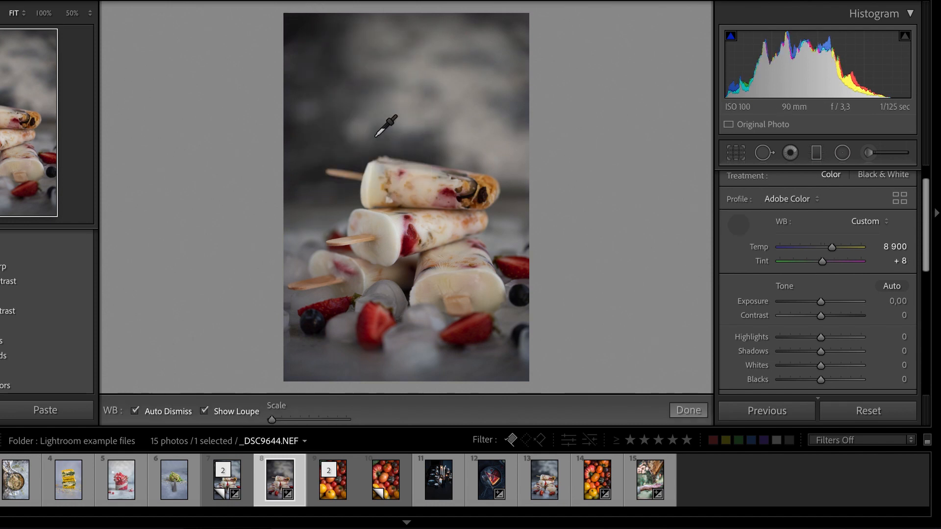
click(325, 65)
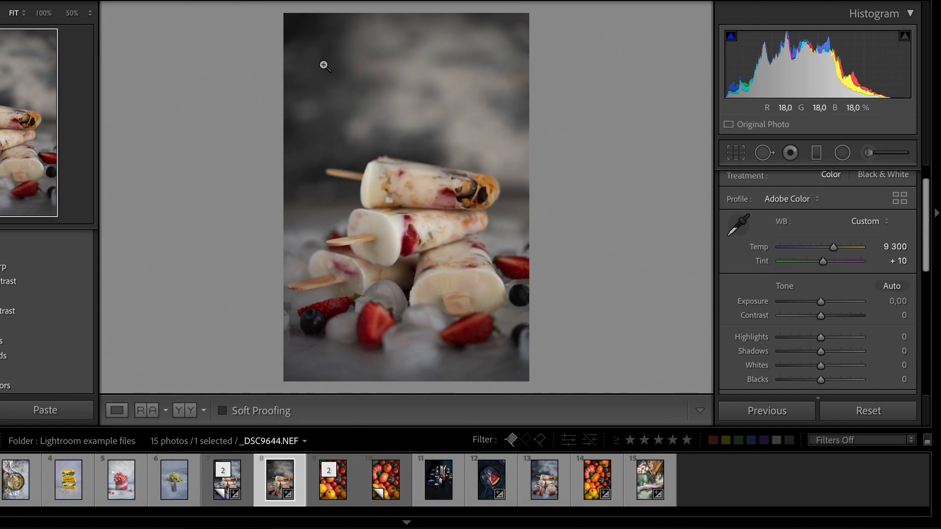
click(738, 224)
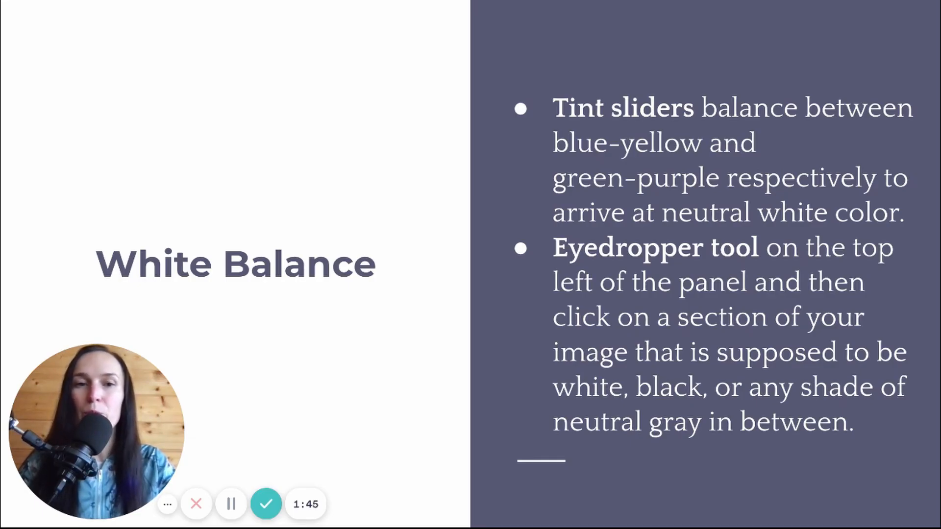
key(Right)
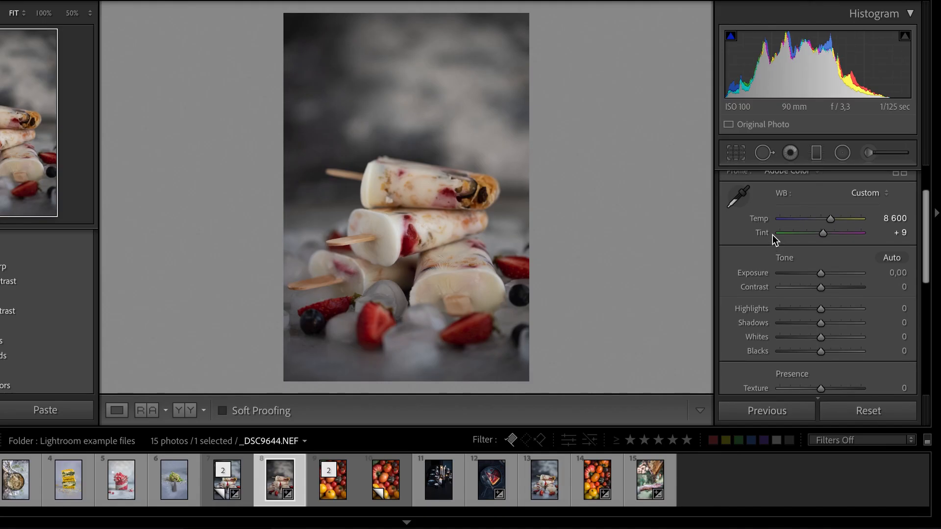
- Set the popsicle photo's white balance preset to As Shot
scroll(773, 235, up, 3)
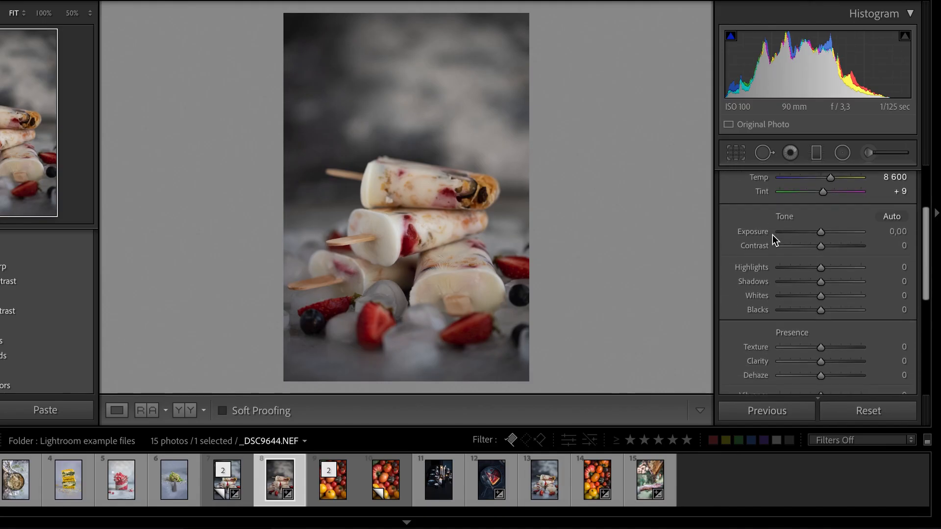
scroll(773, 234, up, 2)
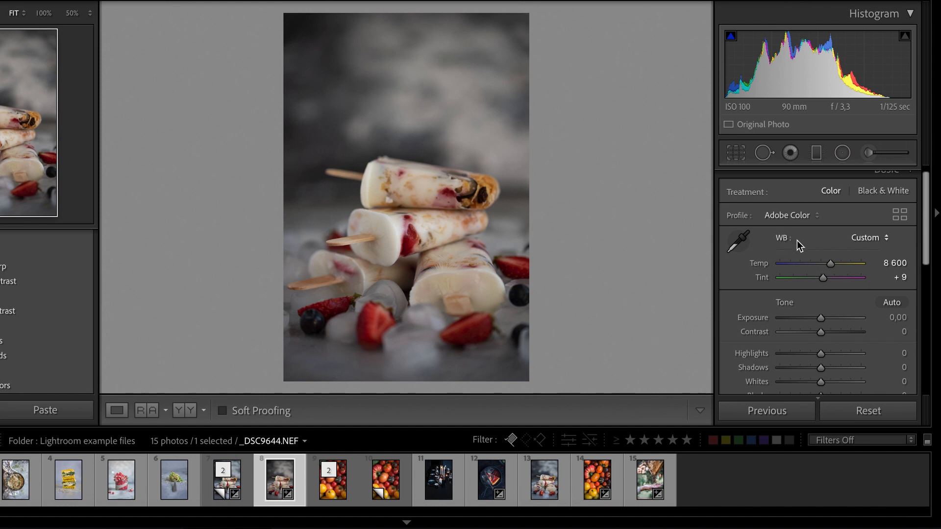
click(869, 242)
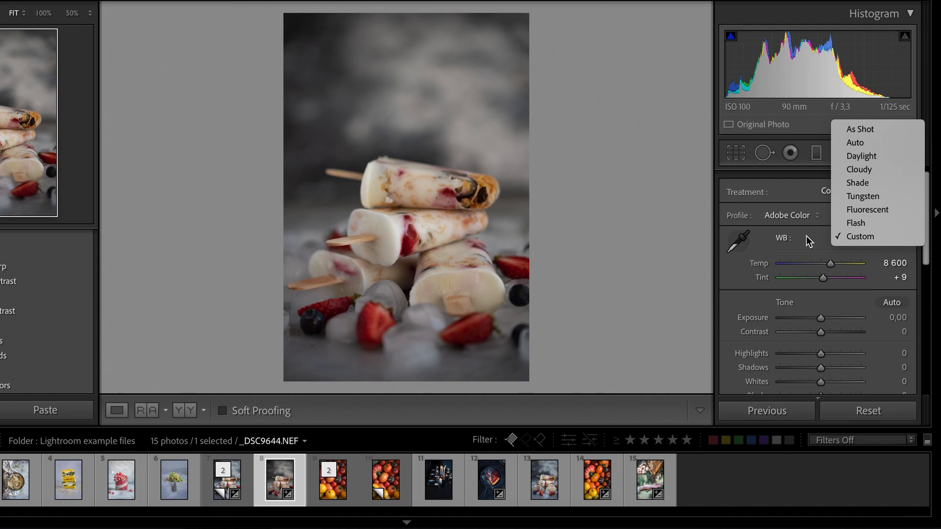
click(876, 130)
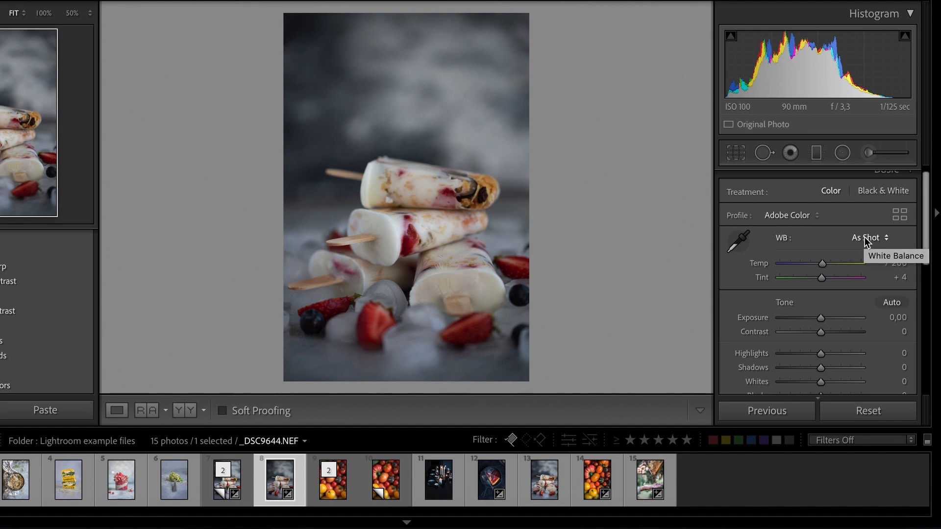
- Try darkening Exposure to −0.35 and brightening it to +4.45, resetting it to 0 after each change
scroll(864, 237, down, 2)
scroll(864, 241, down, 3)
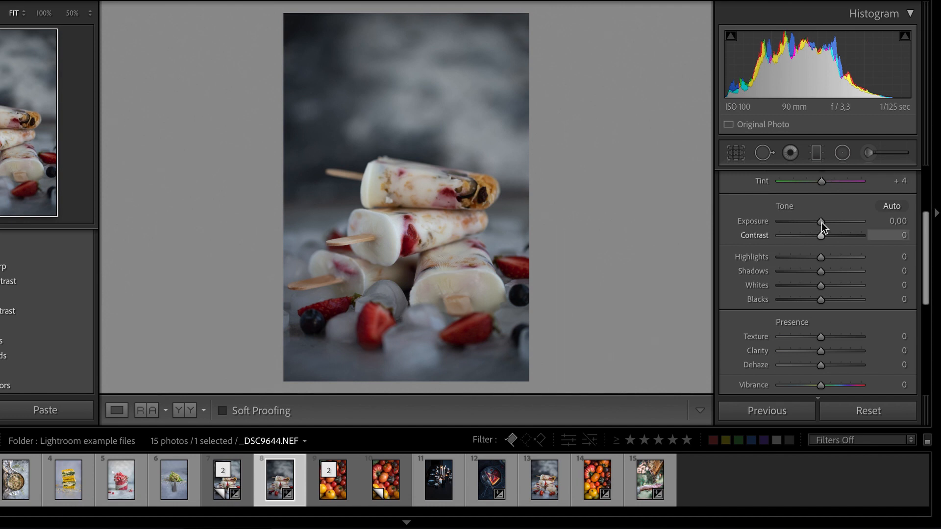
drag(795, 229, 819, 225)
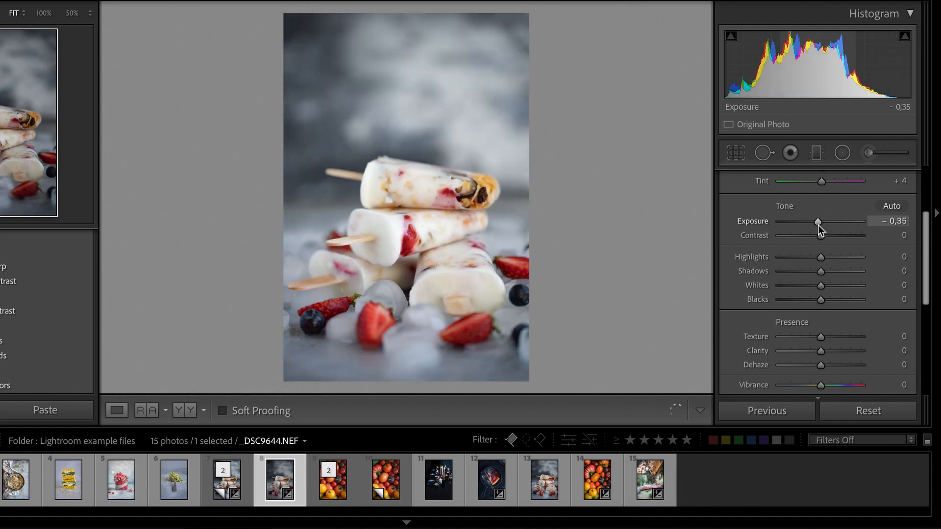
double_click(763, 220)
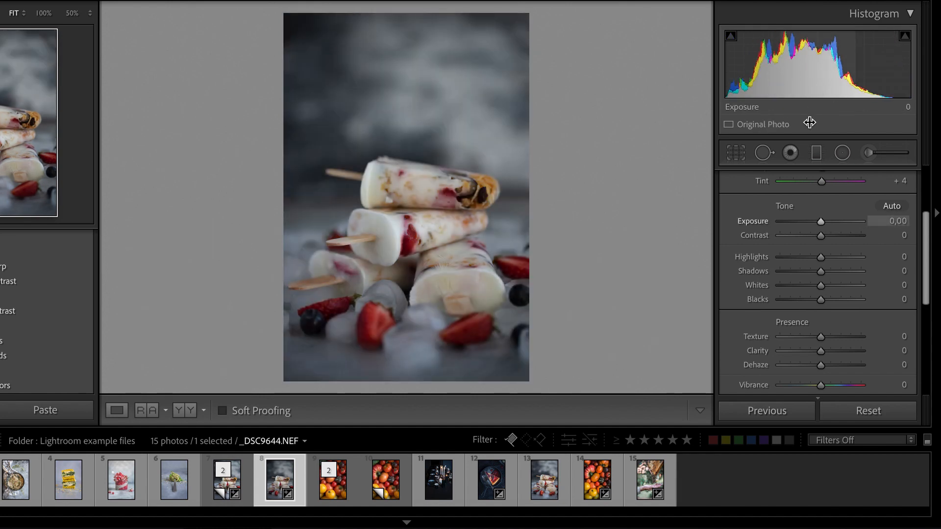
drag(850, 225, 857, 227)
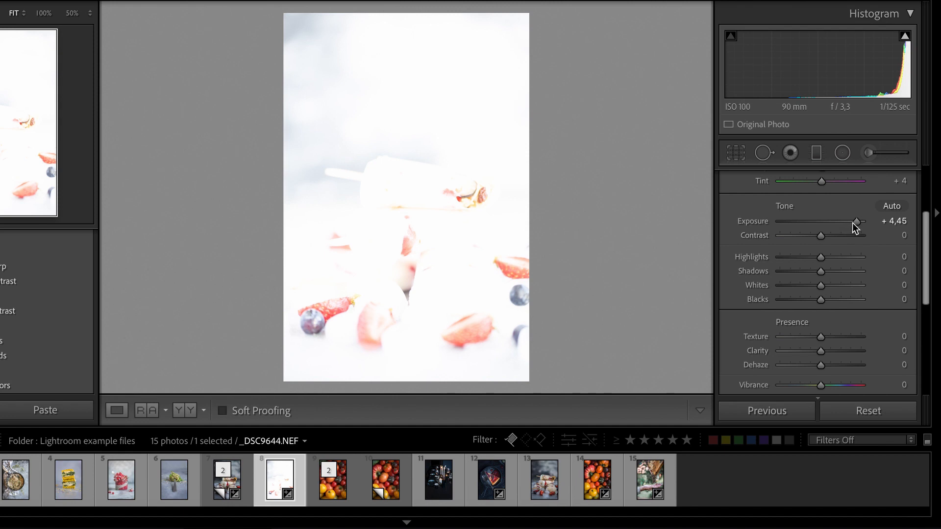
double_click(752, 221)
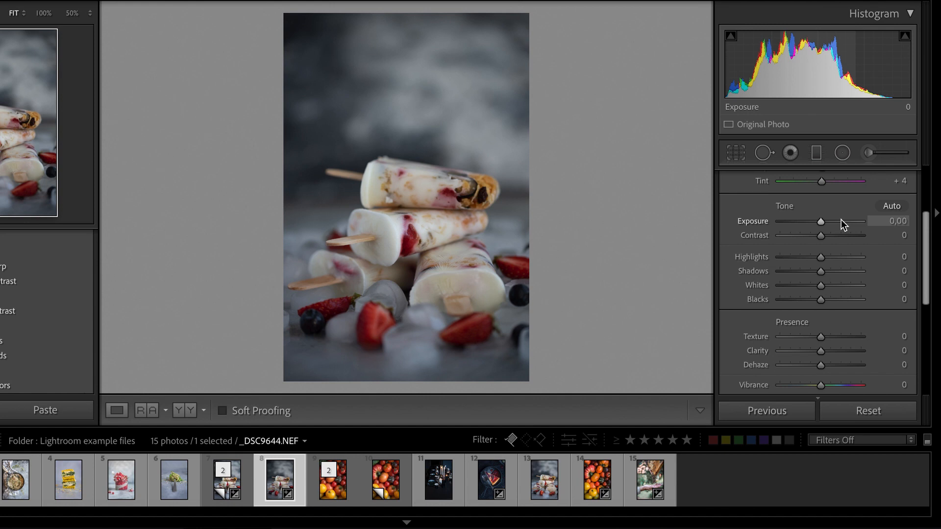
- Try lowering Contrast to −100 and reset it to 0
scroll(841, 221, up, 1)
scroll(841, 220, up, 2)
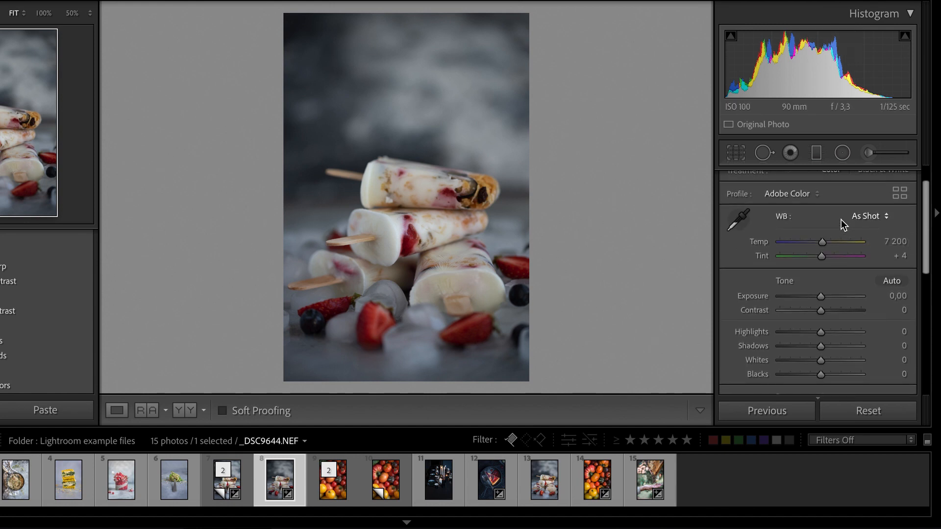
scroll(842, 220, down, 2)
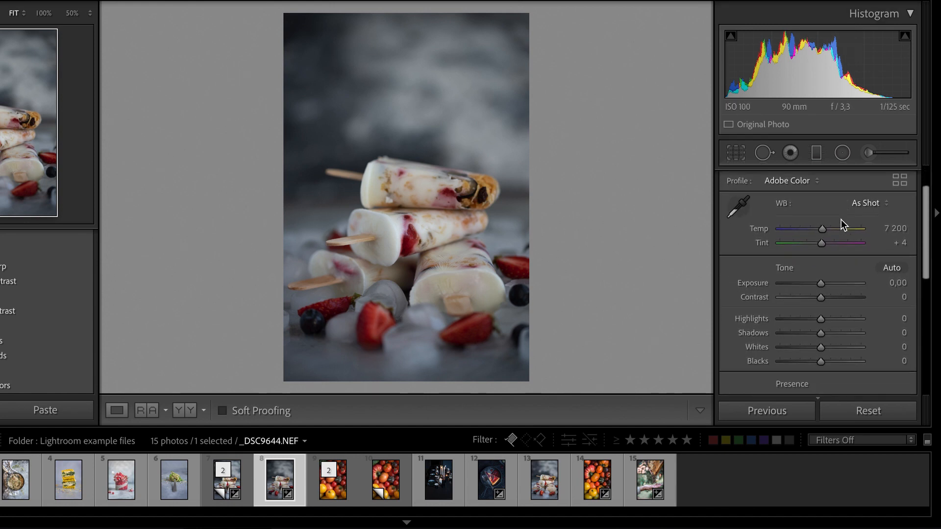
scroll(766, 289, down, 3)
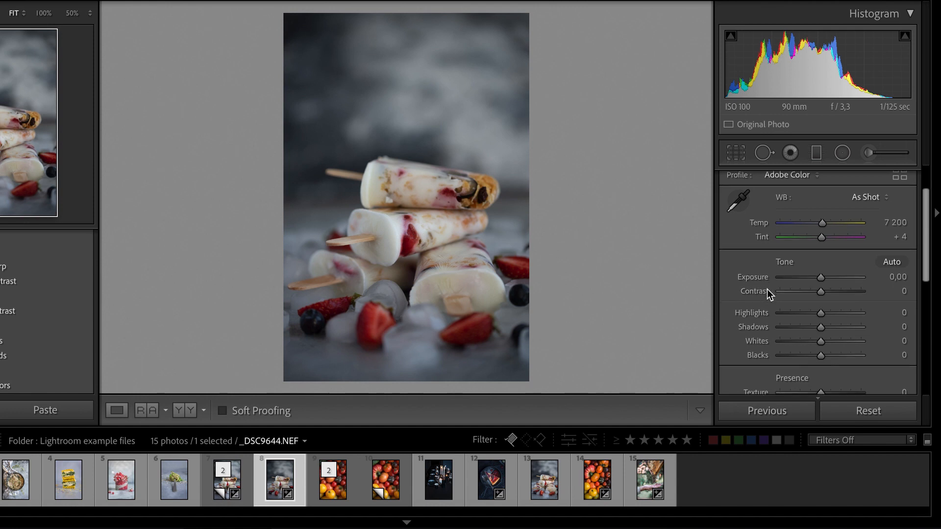
scroll(770, 294, down, 1)
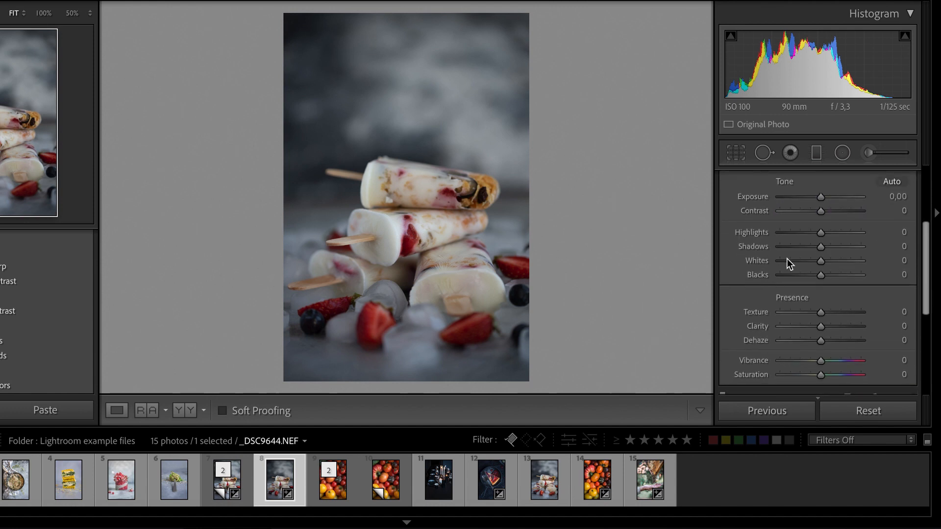
drag(821, 211, 752, 214)
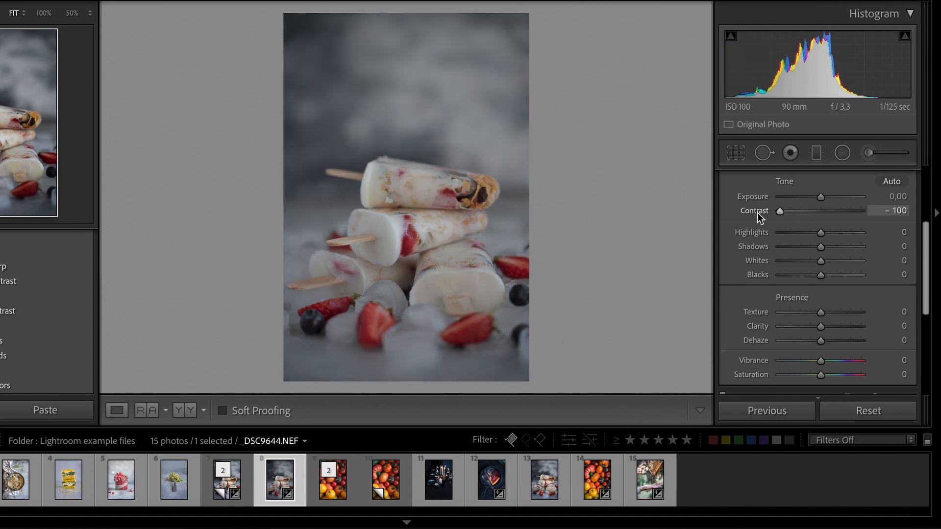
double_click(755, 211)
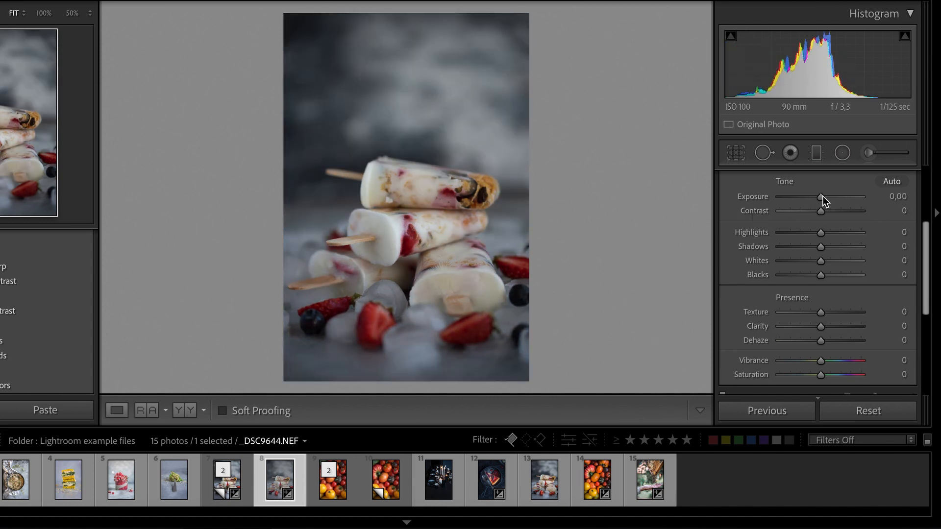
- Try lowering Exposure to −3.85 and reset it to 0
drag(823, 196, 751, 193)
double_click(750, 198)
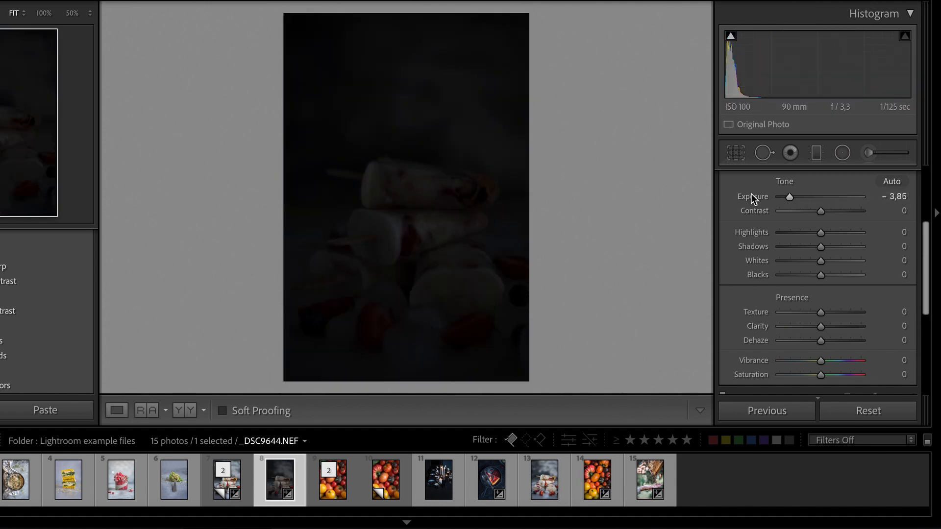
double_click(751, 196)
- Set the photo's Contrast to +14
drag(822, 214, 828, 217)
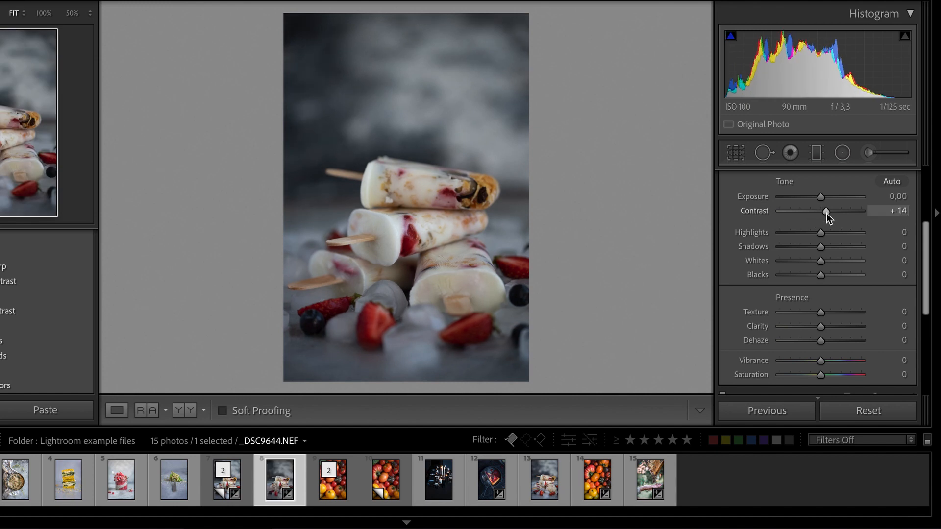
scroll(825, 253, down, 1)
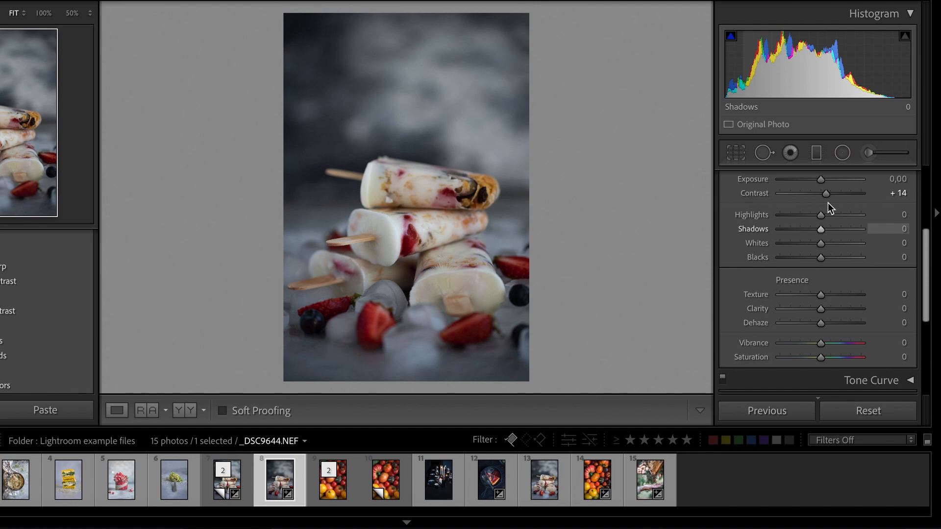
scroll(831, 196, up, 1)
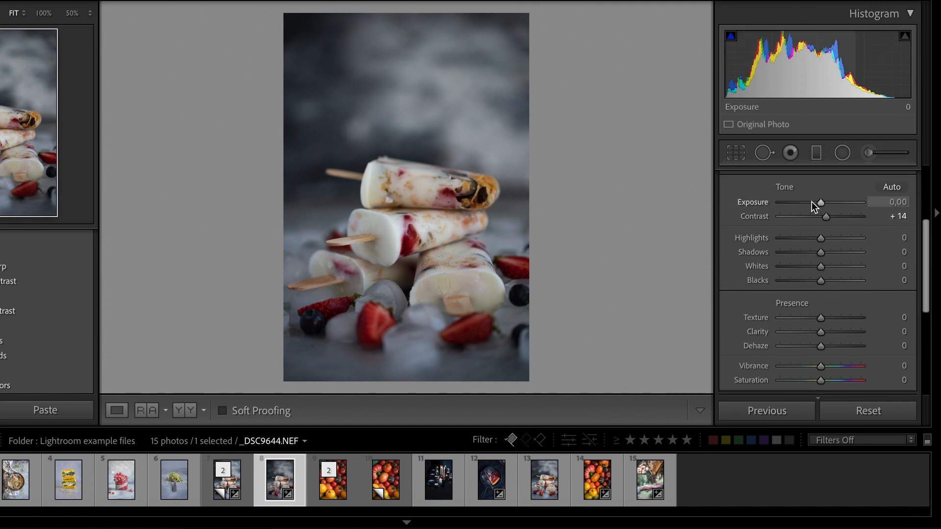
- Preview the histogram's shadow clipping warning on the photo and review the Basic adjustments
click(731, 36)
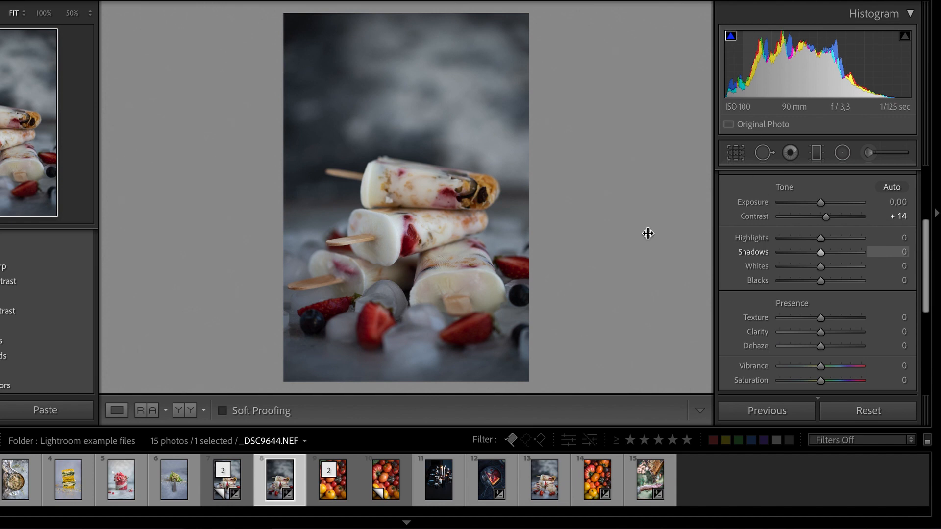
scroll(735, 231, down, 1)
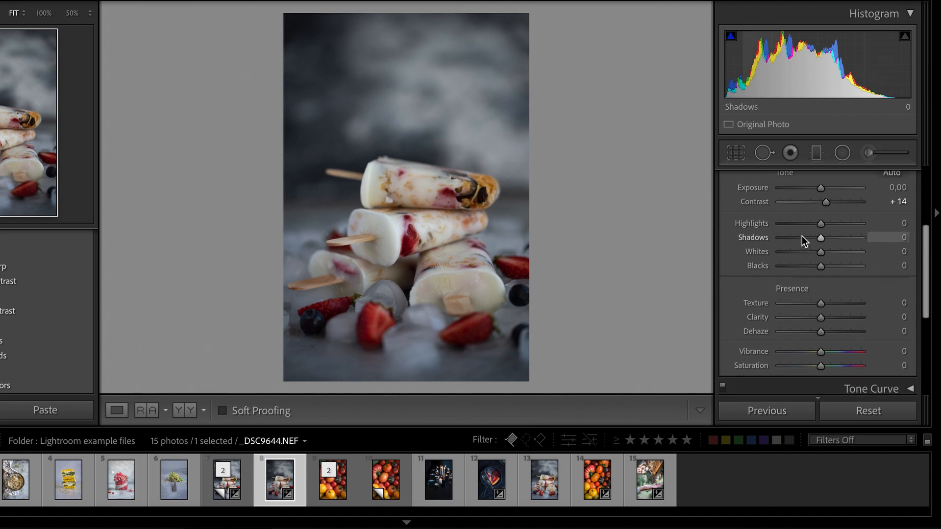
scroll(802, 236, up, 1)
scroll(802, 236, up, 5)
scroll(802, 236, down, 3)
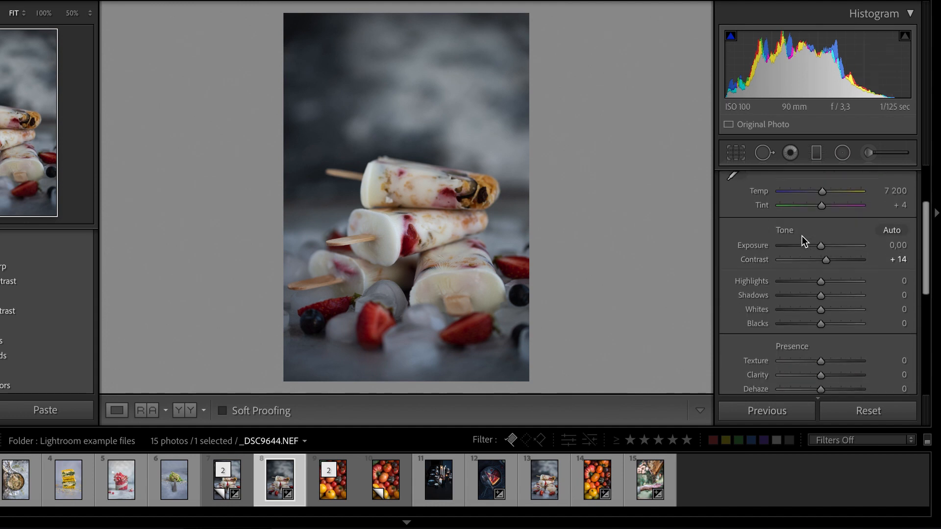
- Set Highlights to −54, Shadows to +100, Whites to +51 and Blacks to −42 for the popsicle photo
scroll(802, 237, down, 2)
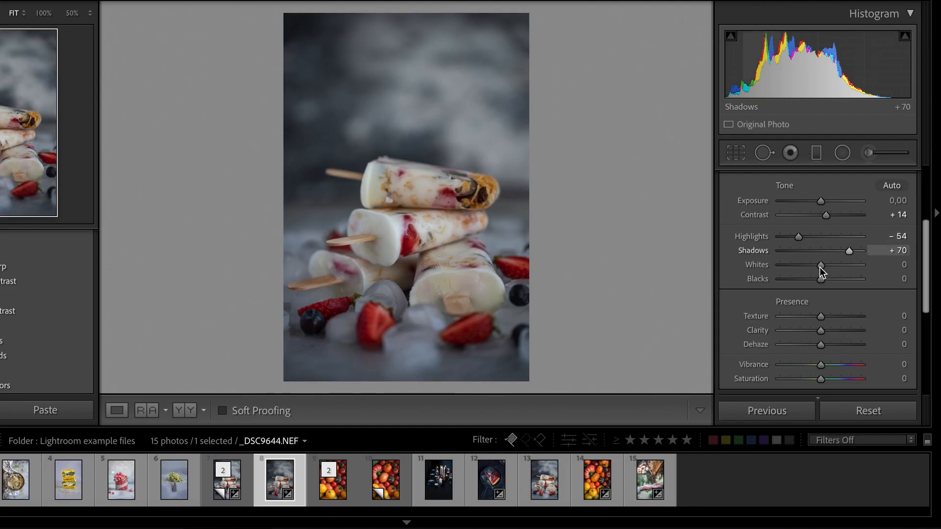
drag(822, 268, 842, 267)
scroll(842, 269, down, 1)
scroll(842, 268, up, 2)
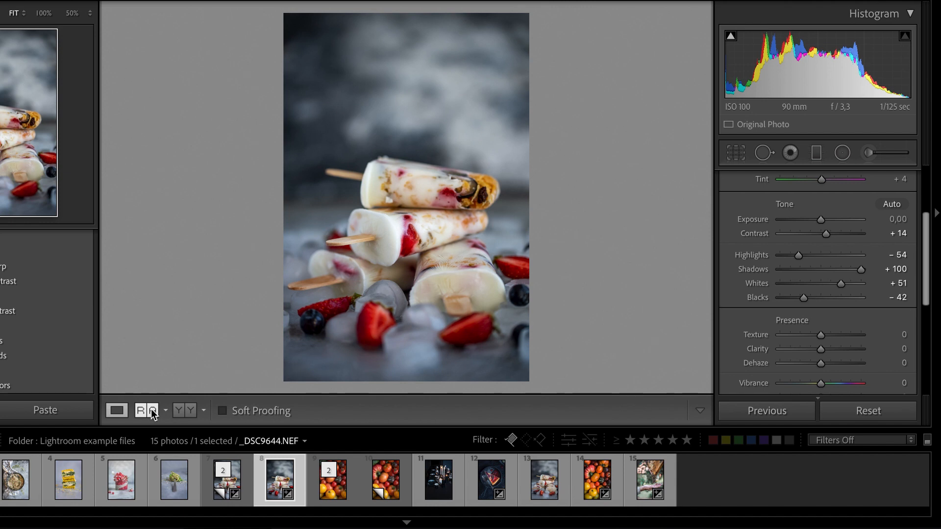
- Show the popsicle photo in the side-by-side Before & After comparison and review the tone adjustments
click(191, 410)
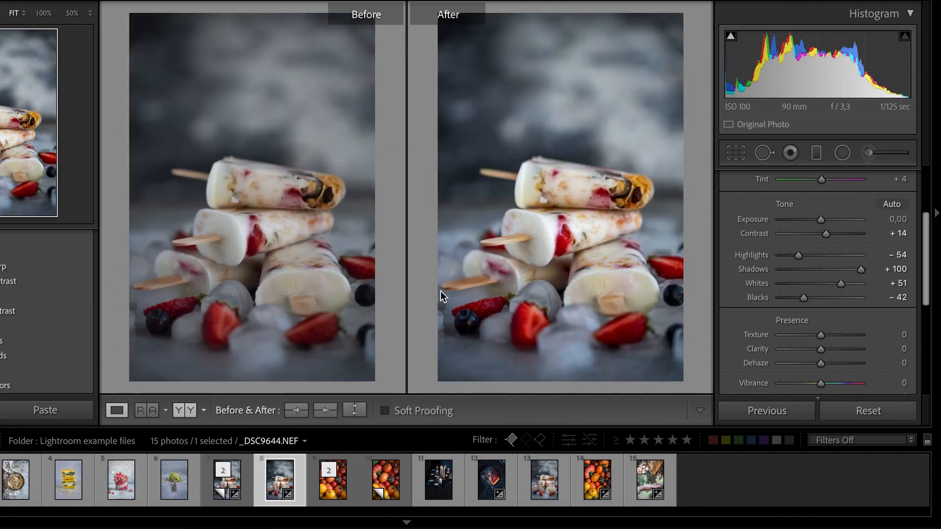
scroll(838, 342, down, 2)
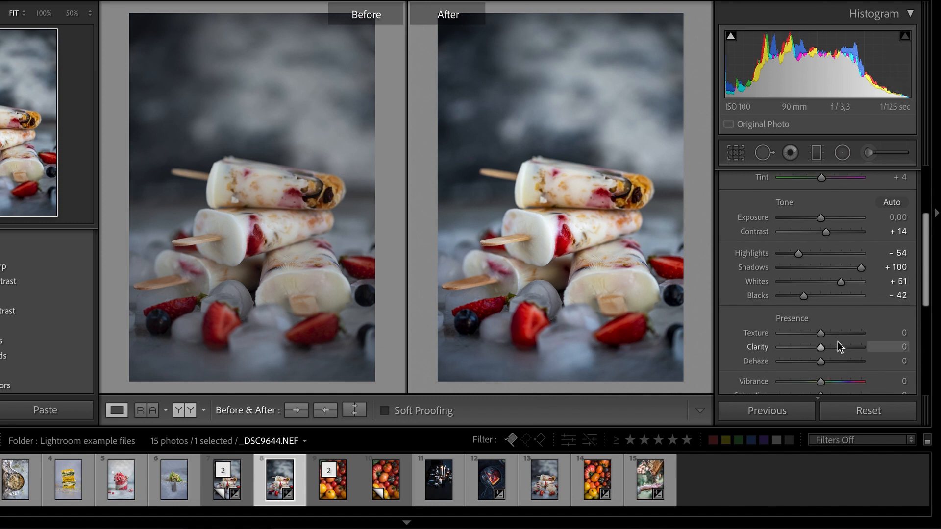
scroll(837, 342, up, 4)
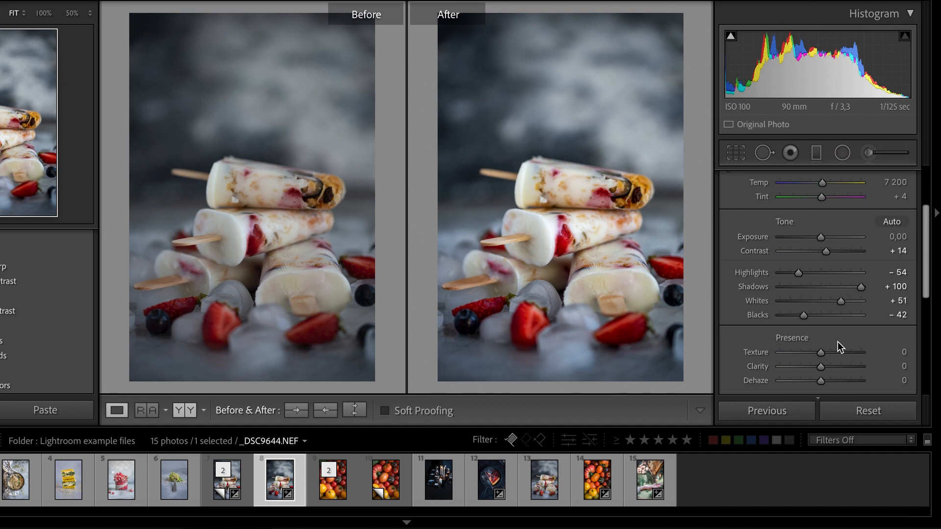
- Try lowering the photo's Exposure in the Before & After comparison and reset it to 0
scroll(838, 342, up, 1)
scroll(838, 342, down, 2)
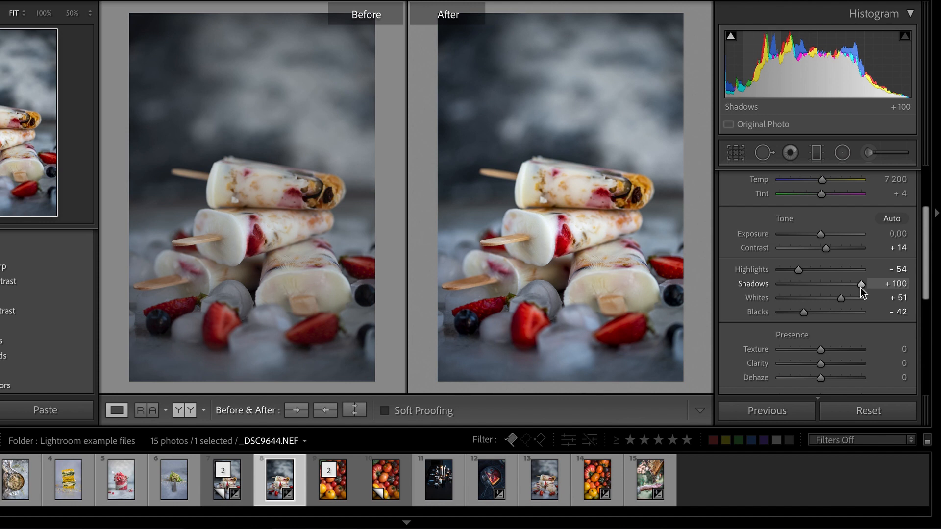
drag(821, 234, 798, 237)
double_click(750, 230)
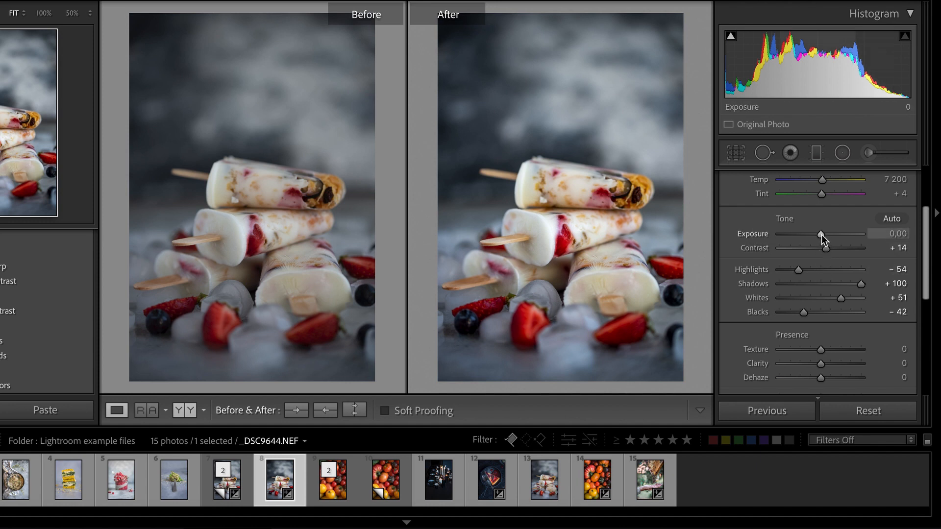
- Set Texture to +6, Clarity to +25, Vibrance to +7 and Saturation to −9
scroll(819, 310, down, 1)
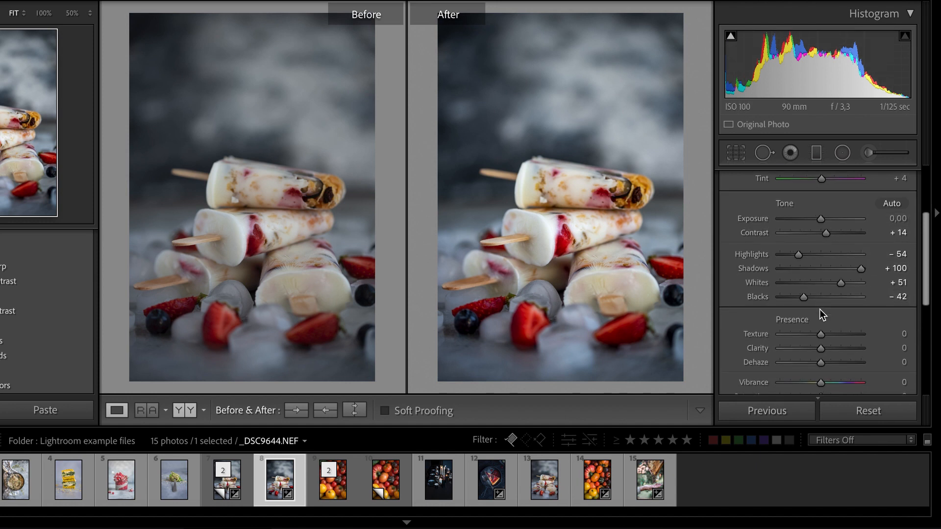
scroll(820, 310, down, 4)
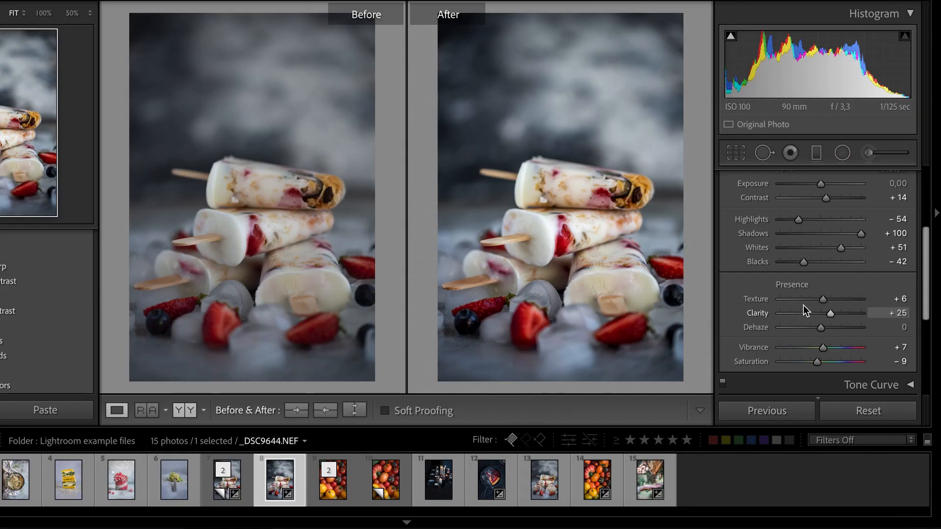
- Review the Tone and Presence adjustments while comparing the Before and After versions of the photo
scroll(807, 302, down, 1)
scroll(790, 280, up, 1)
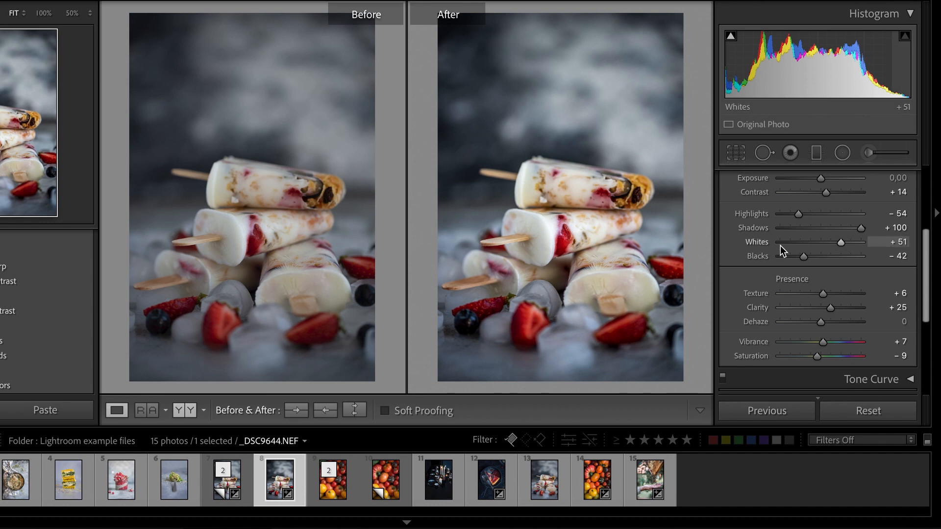
scroll(780, 246, up, 1)
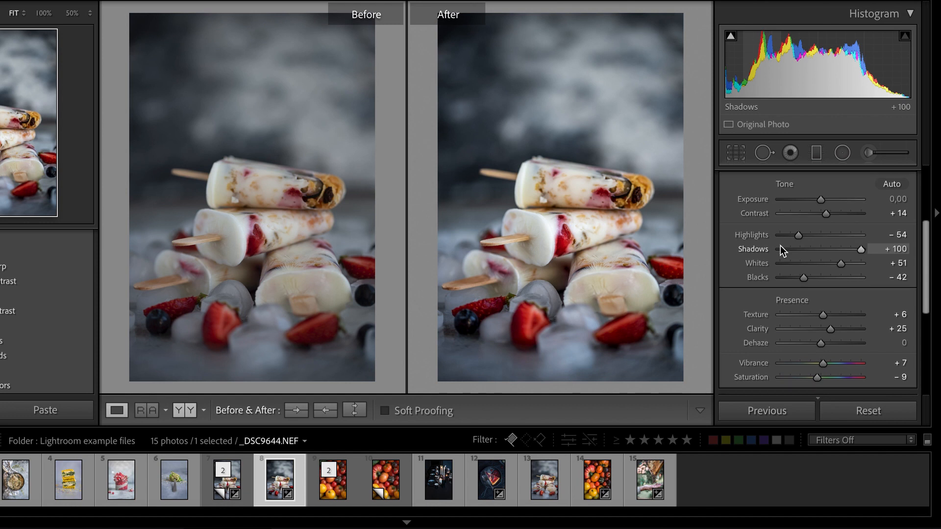
scroll(780, 246, down, 1)
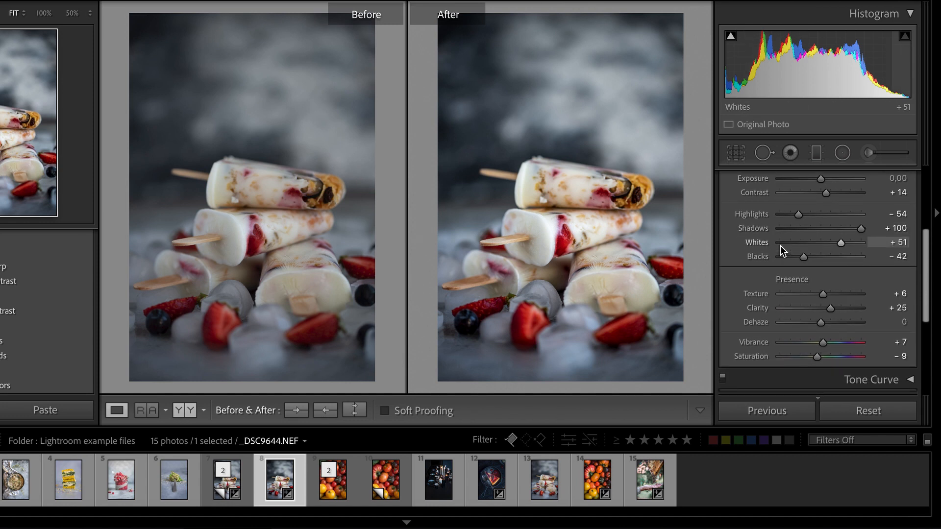
scroll(781, 246, down, 1)
scroll(780, 245, up, 1)
scroll(781, 246, up, 1)
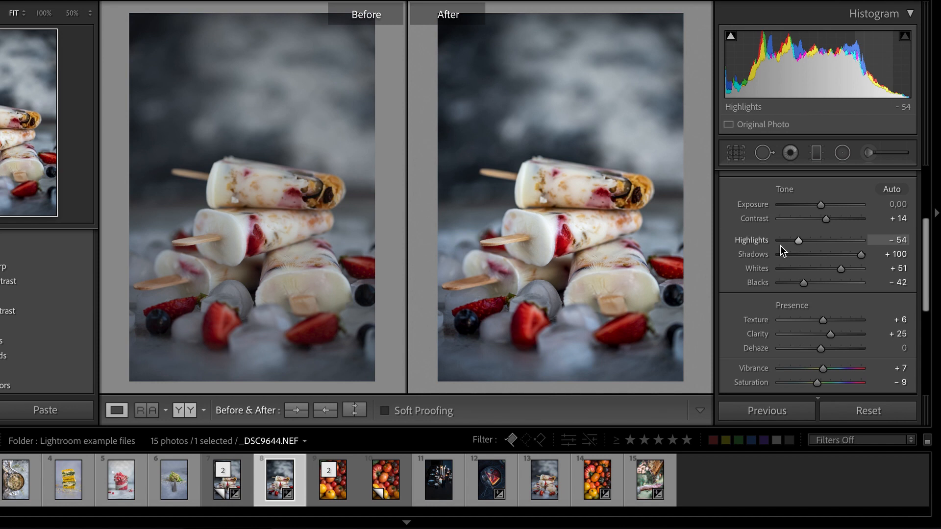
- Try lowering Vibrance to −100, set Saturation to +6 and reset Vibrance to 0
scroll(780, 246, down, 2)
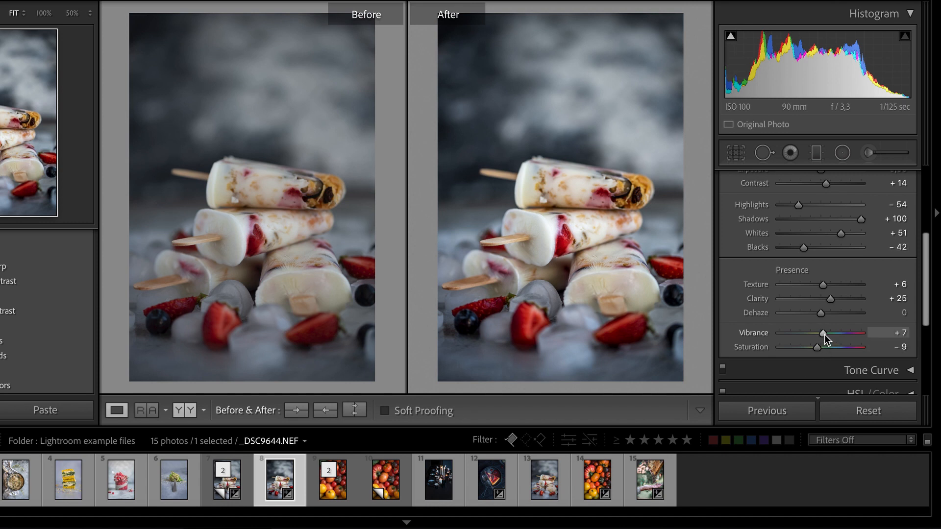
drag(830, 334, 733, 334)
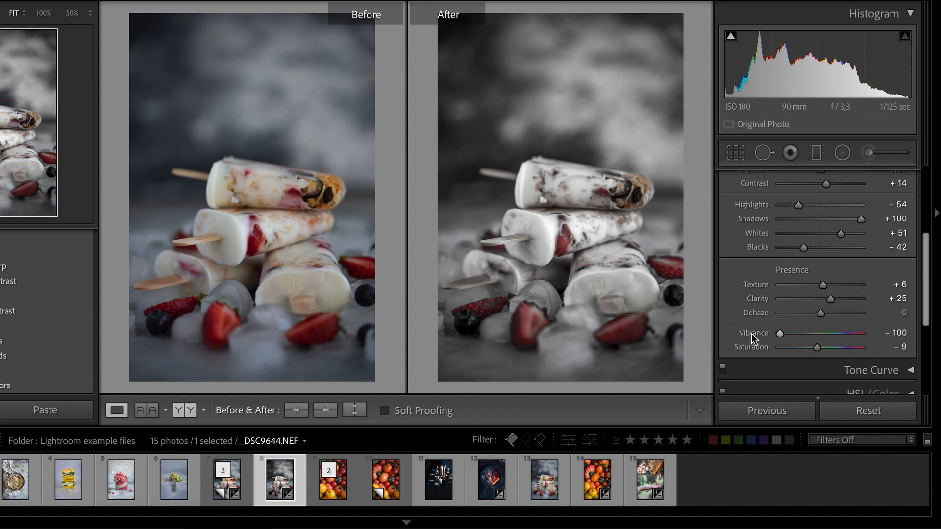
double_click(752, 334)
mouse_move(822, 334)
mouse_down()
mouse_move(812, 345)
mouse_move(870, 352)
mouse_move(825, 351)
mouse_up()
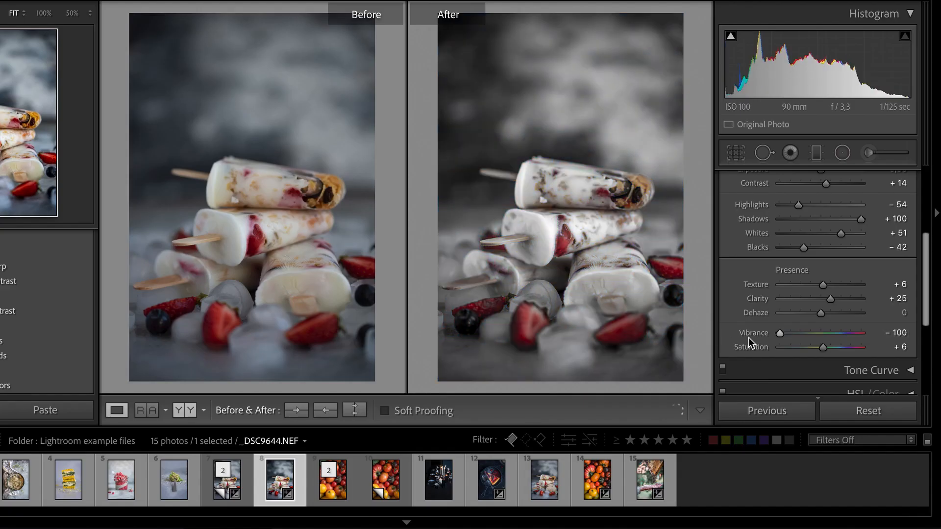
double_click(749, 334)
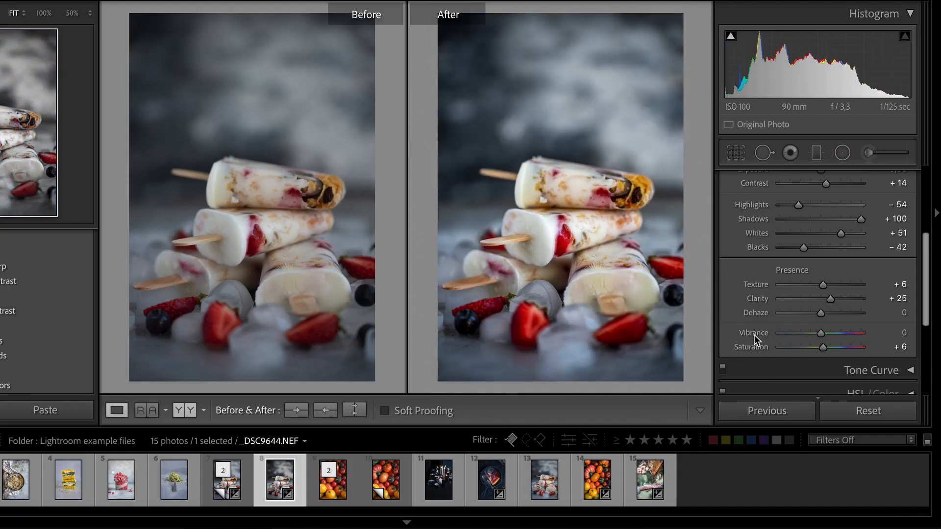
- Set Vibrance to +10 and, after trying a lower Saturation, set Saturation to +9
drag(822, 333, 825, 333)
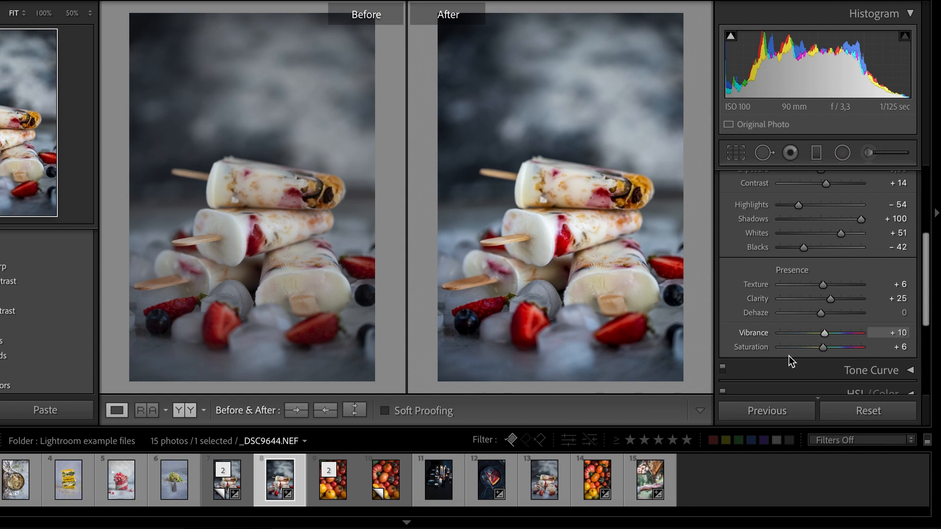
double_click(824, 352)
drag(821, 349, 759, 354)
double_click(750, 348)
drag(820, 349, 823, 349)
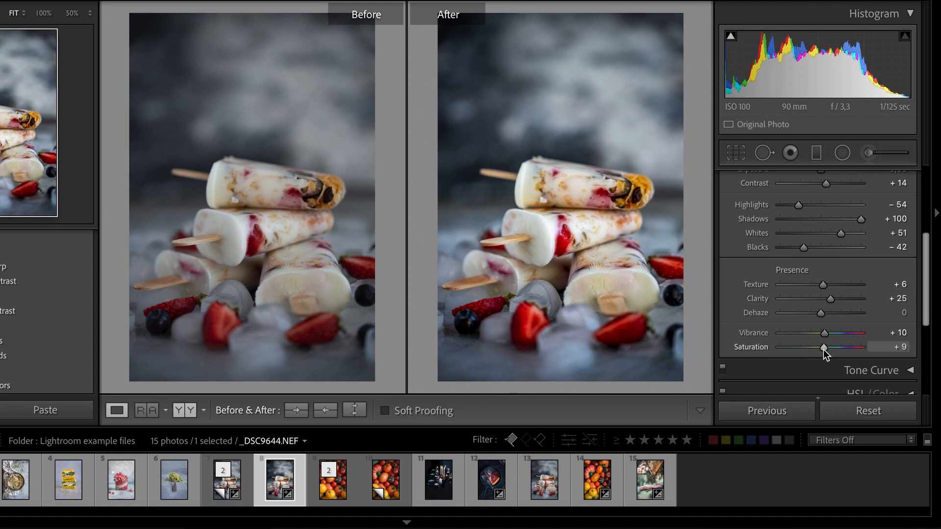
- Try the Black & White treatment on the popsicle photo several times and return it to Color
scroll(822, 283, up, 3)
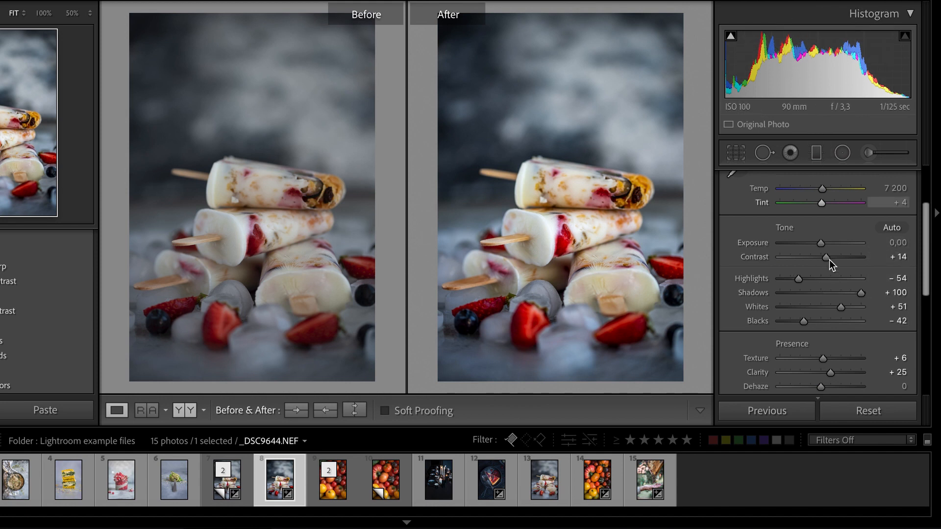
scroll(830, 269, down, 1)
scroll(836, 295, down, 1)
scroll(836, 296, up, 1)
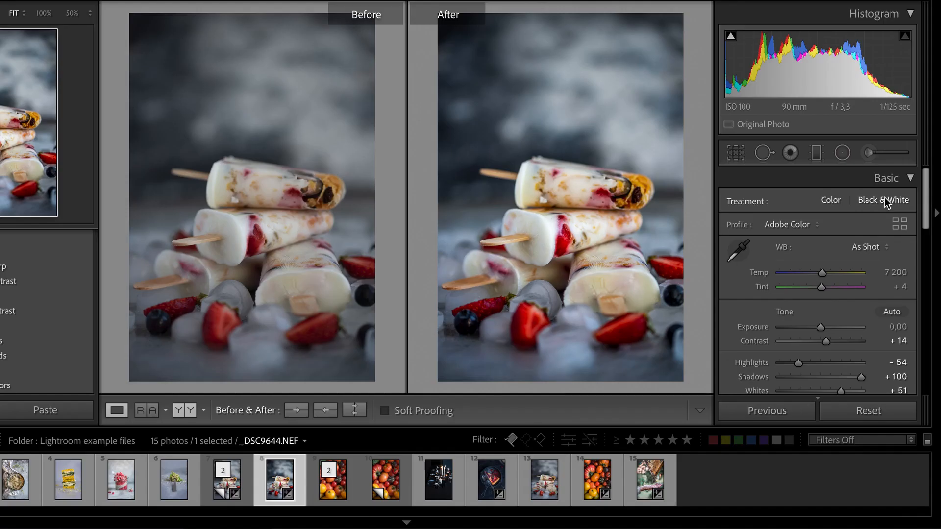
click(885, 201)
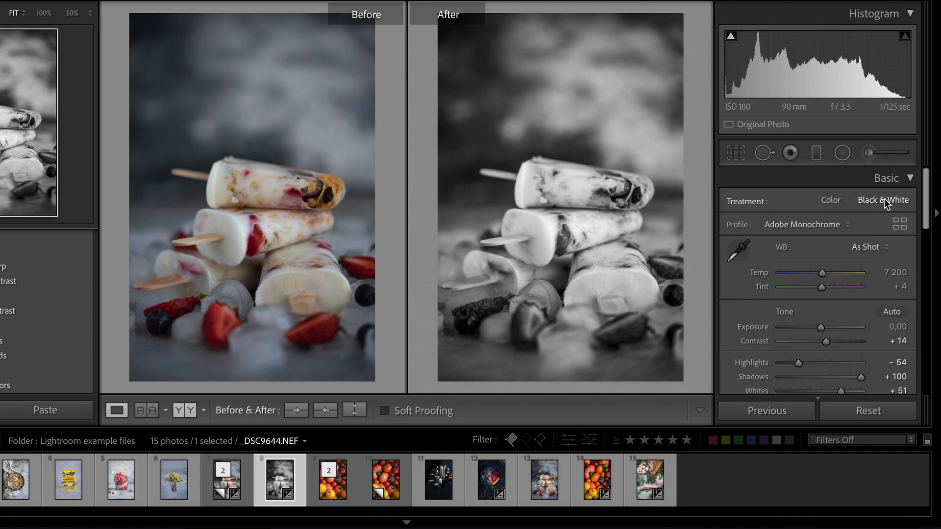
click(831, 202)
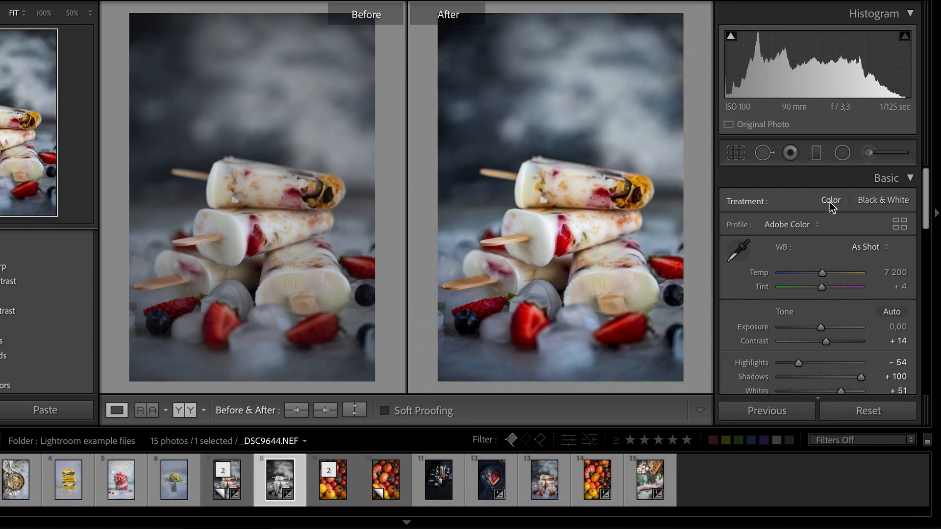
click(869, 201)
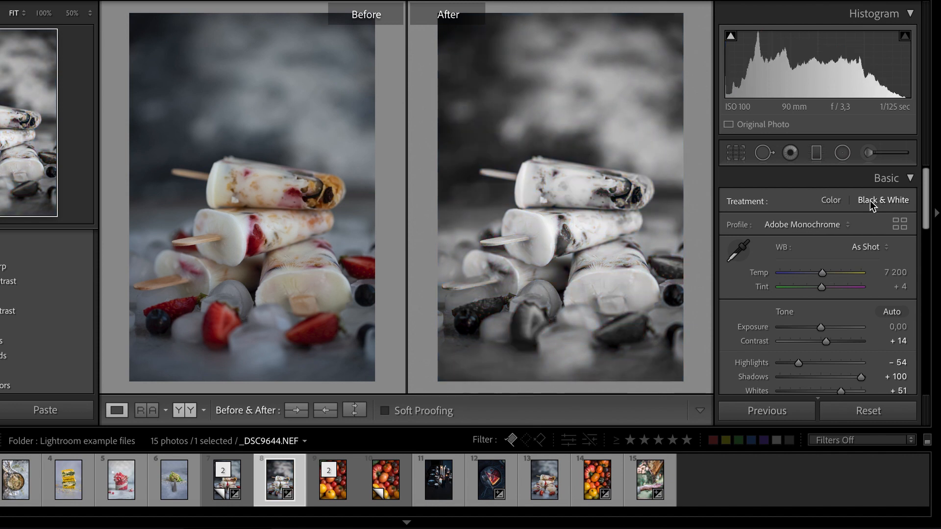
click(832, 201)
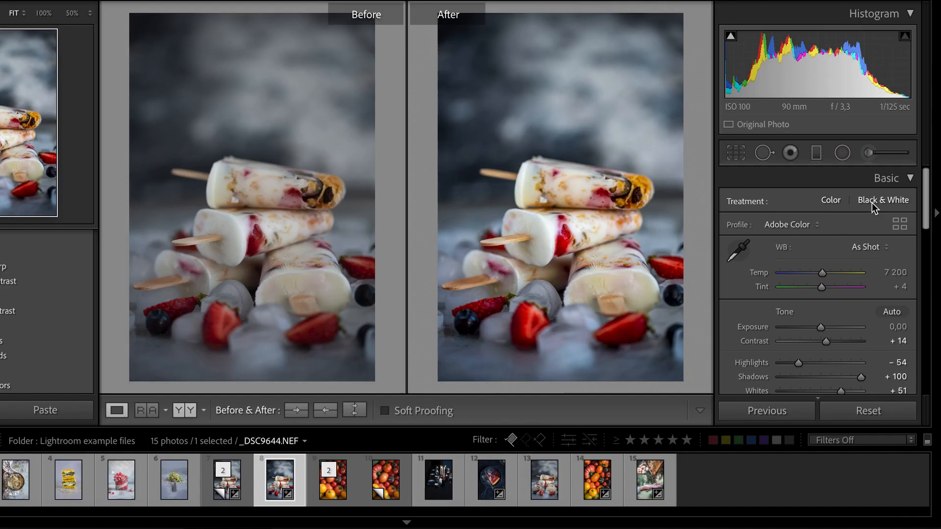
click(872, 202)
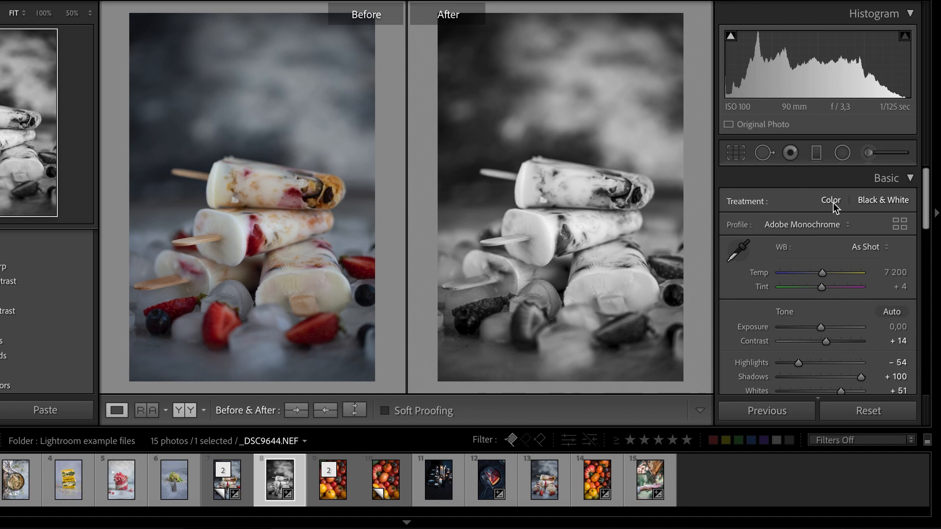
click(833, 203)
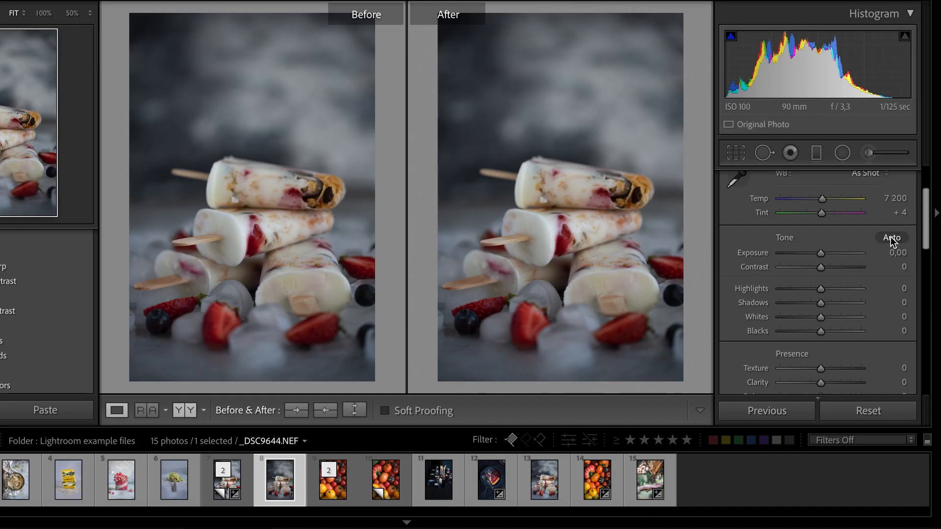
- Apply the automatic tone adjustments to the popsicle photo and raise Clarity to +31
click(892, 238)
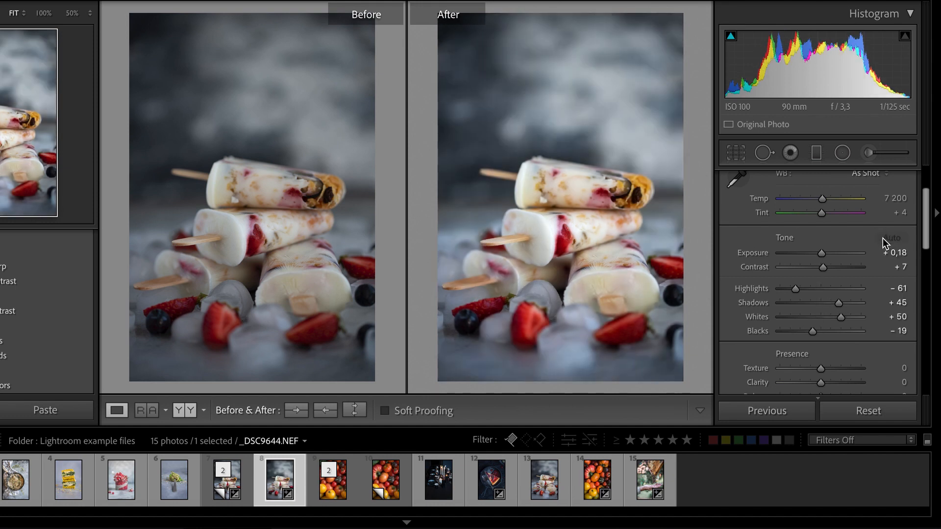
scroll(859, 230, down, 1)
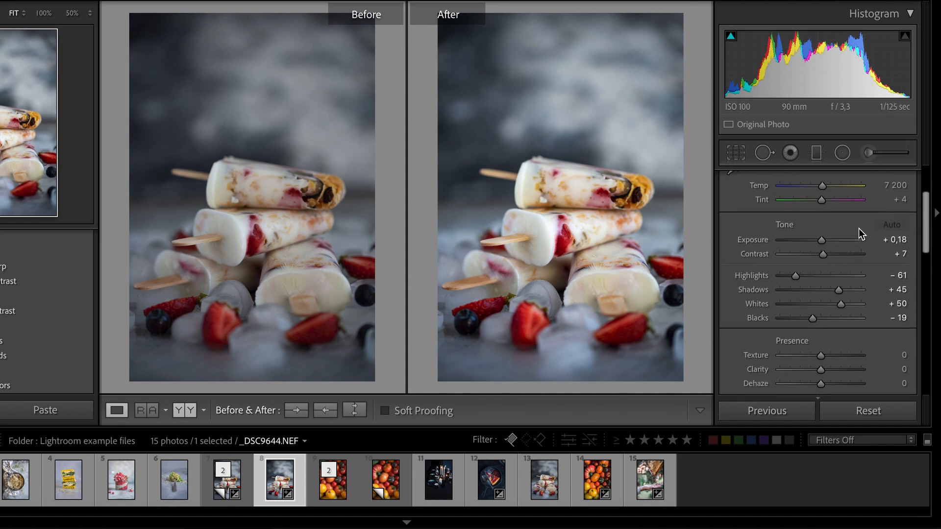
scroll(859, 228, down, 1)
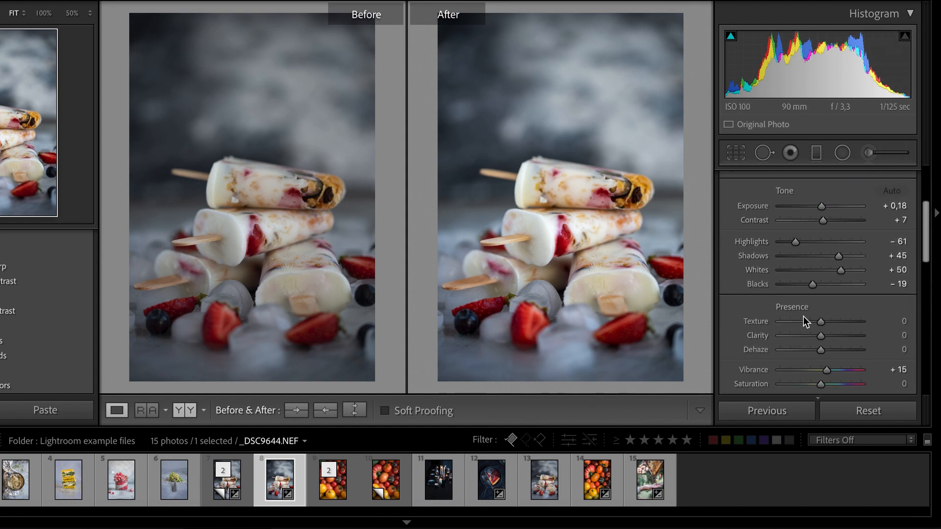
drag(822, 337, 834, 338)
scroll(854, 239, up, 1)
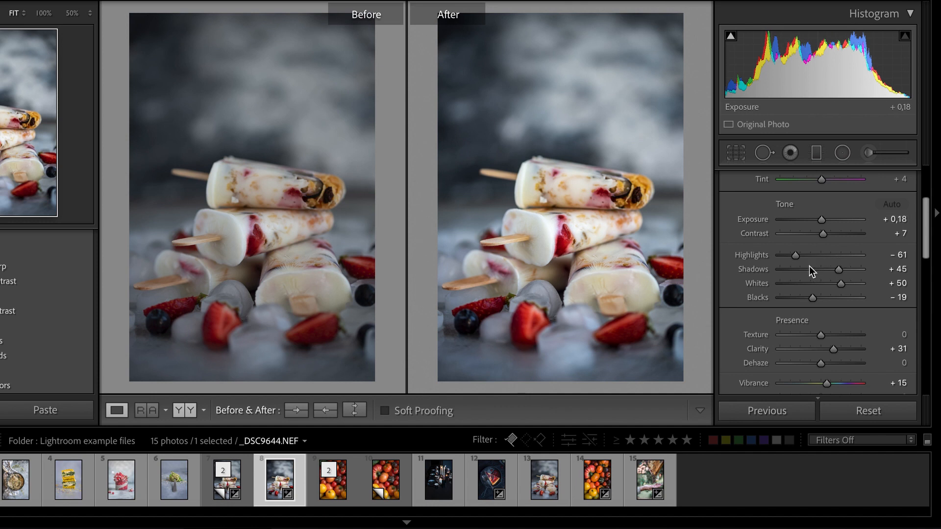
- Refine the automatic tone settings by setting Shadows to +78 and Exposure to +0.15
double_click(757, 219)
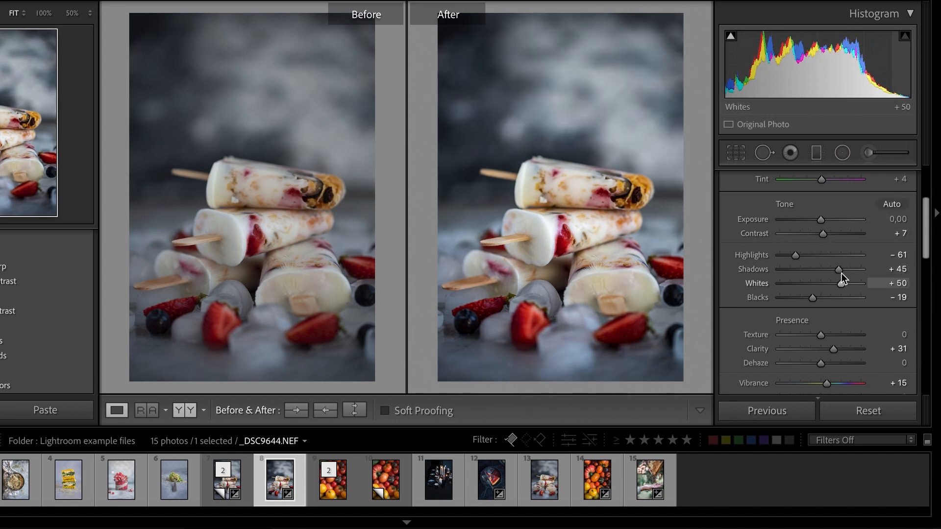
drag(840, 271, 854, 272)
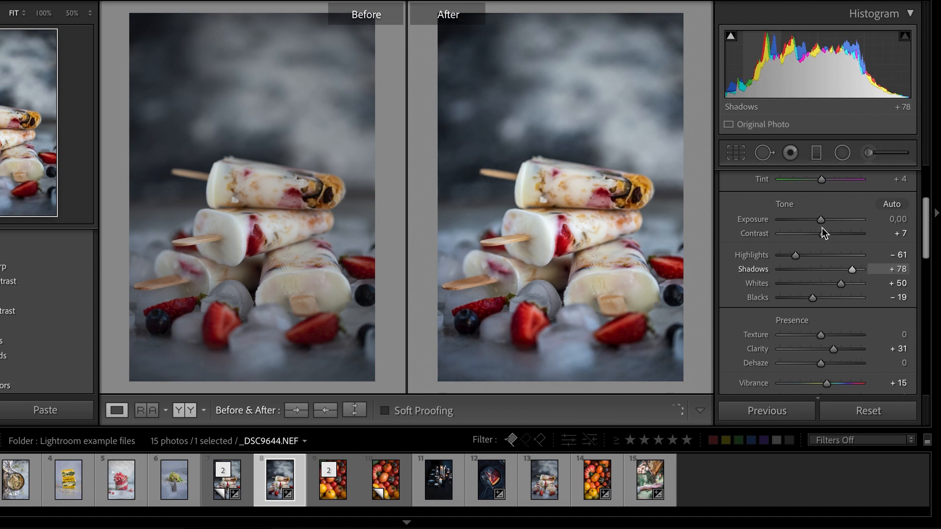
drag(821, 219, 821, 219)
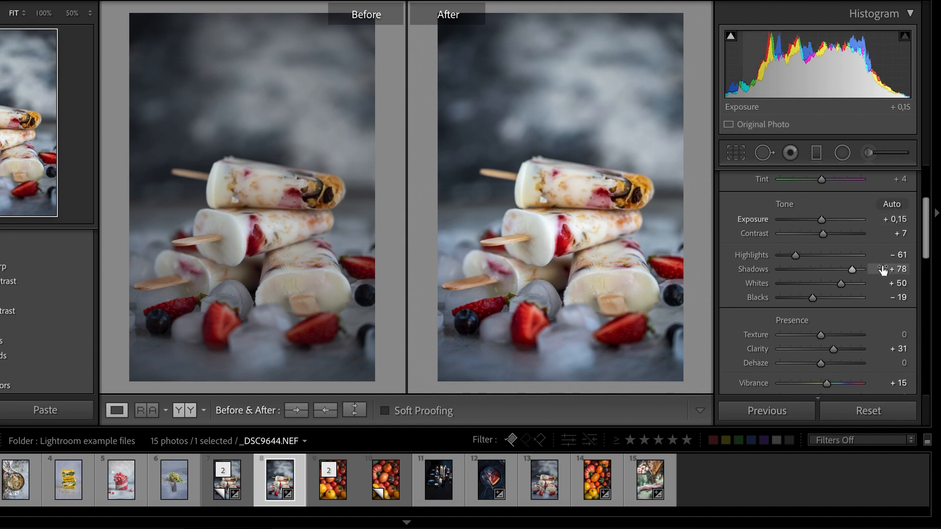
scroll(877, 268, down, 1)
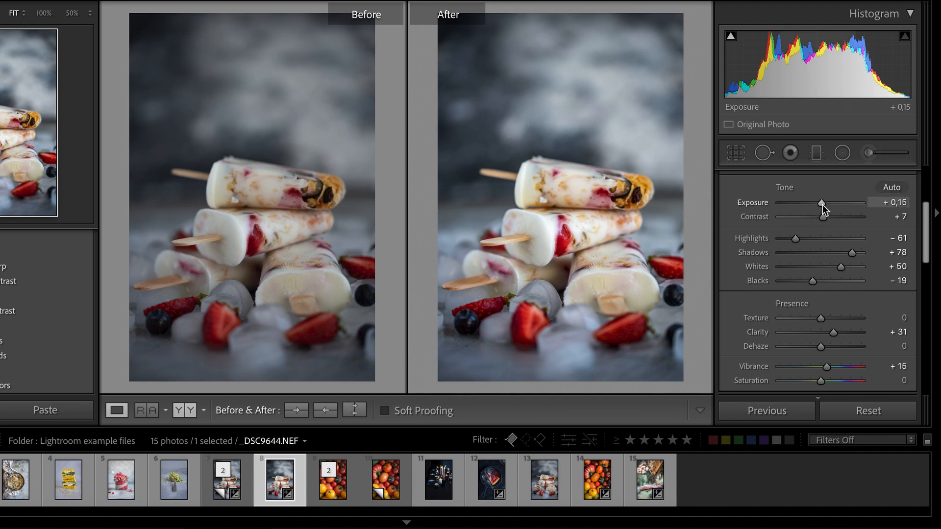
- Set Whites to +35 in the popsicle photo's tone settings
drag(842, 269, 835, 268)
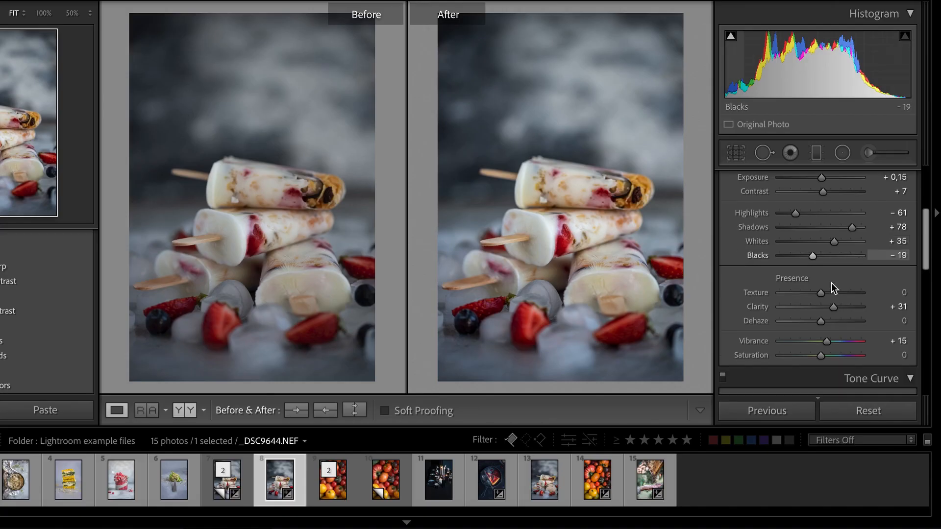
- Shape a contrast Tone Curve on the popsicle photo with Highlights +33, Lights +13 and Shadows -20
scroll(832, 283, down, 3)
scroll(832, 283, down, 3)
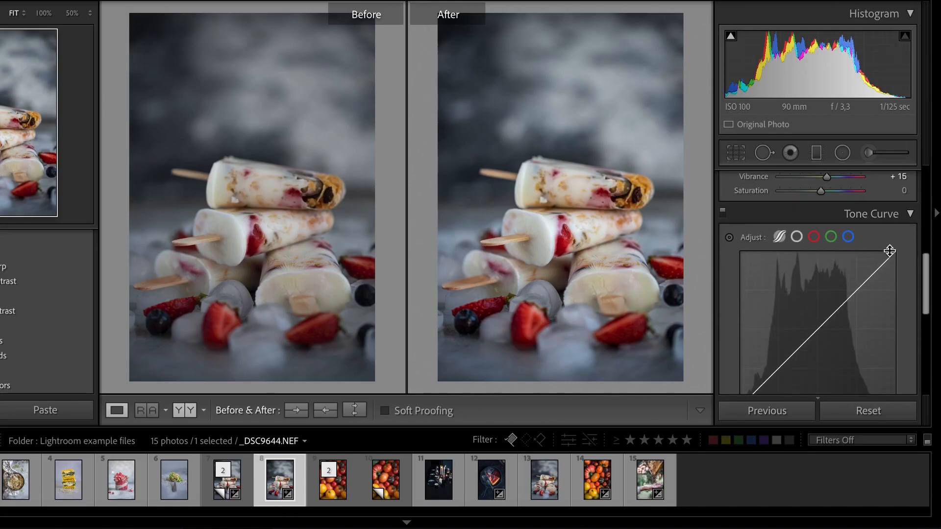
scroll(890, 251, down, 1)
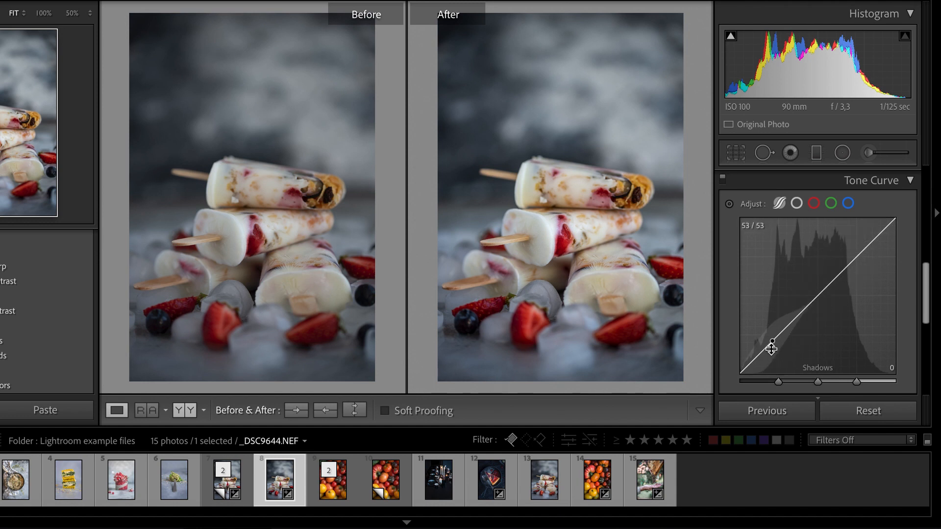
drag(773, 340, 772, 344)
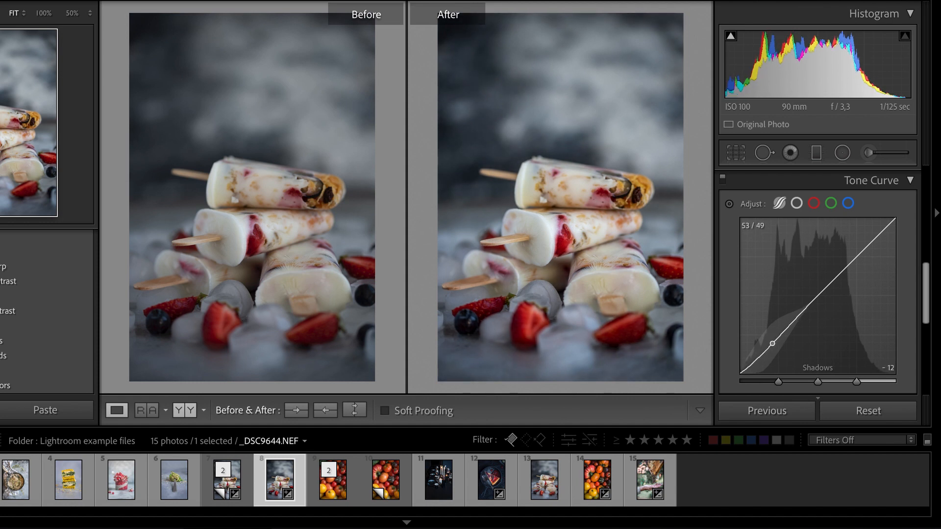
drag(858, 254, 858, 248)
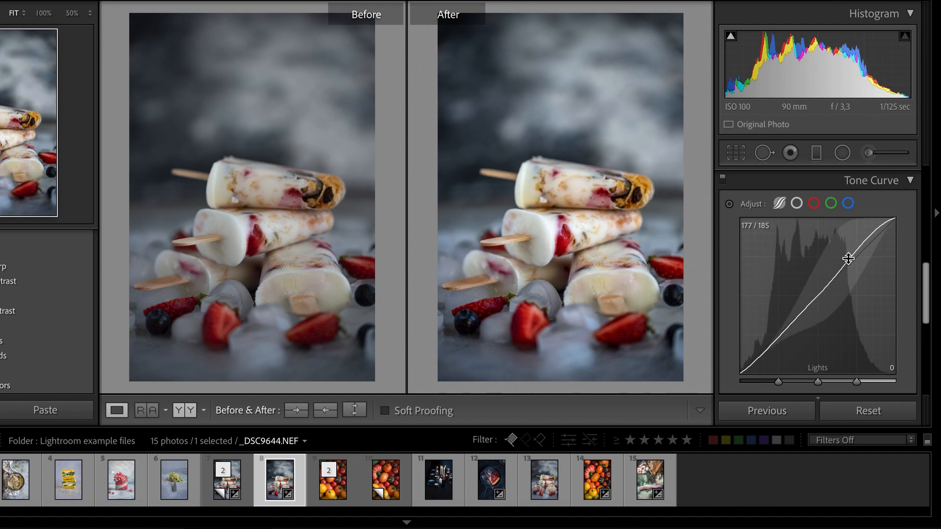
mouse_move(848, 260)
mouse_down()
mouse_move(848, 222)
mouse_move(848, 254)
mouse_up()
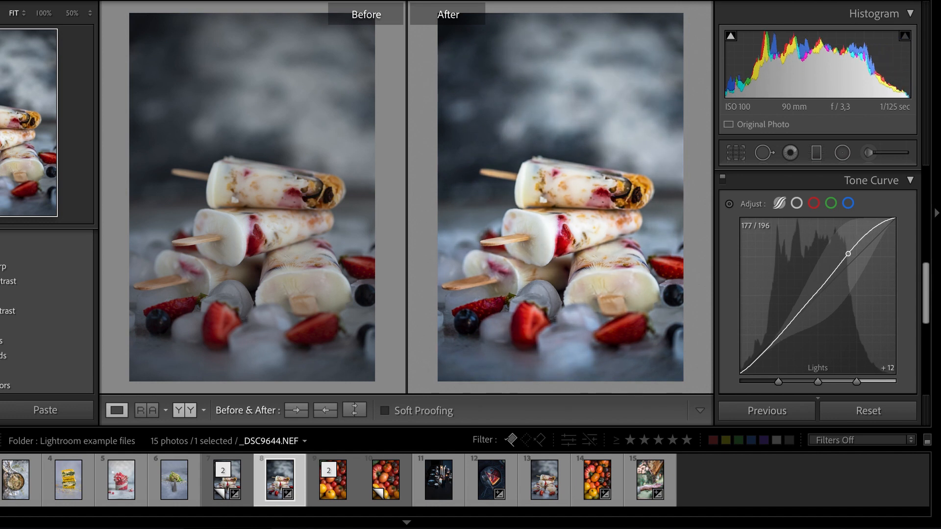
mouse_move(774, 342)
mouse_down()
mouse_move(774, 351)
mouse_move(775, 341)
mouse_up()
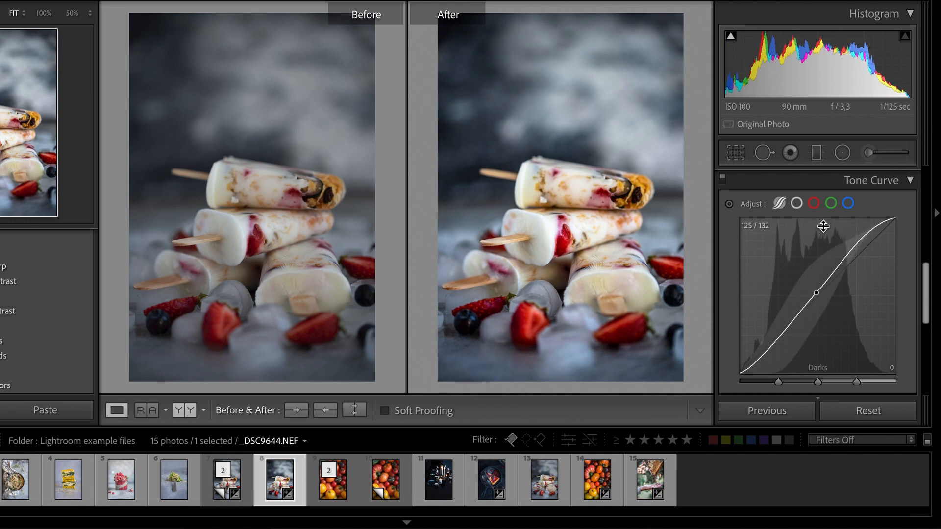
- Examine the Point Curve and the red, green and blue channel curves, and check the Region values of the parametric curve
click(798, 204)
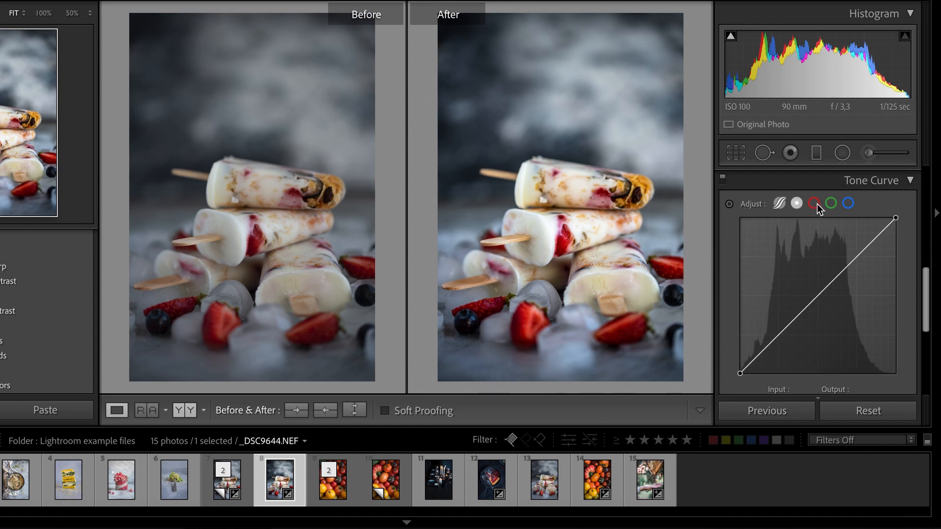
click(816, 204)
click(831, 204)
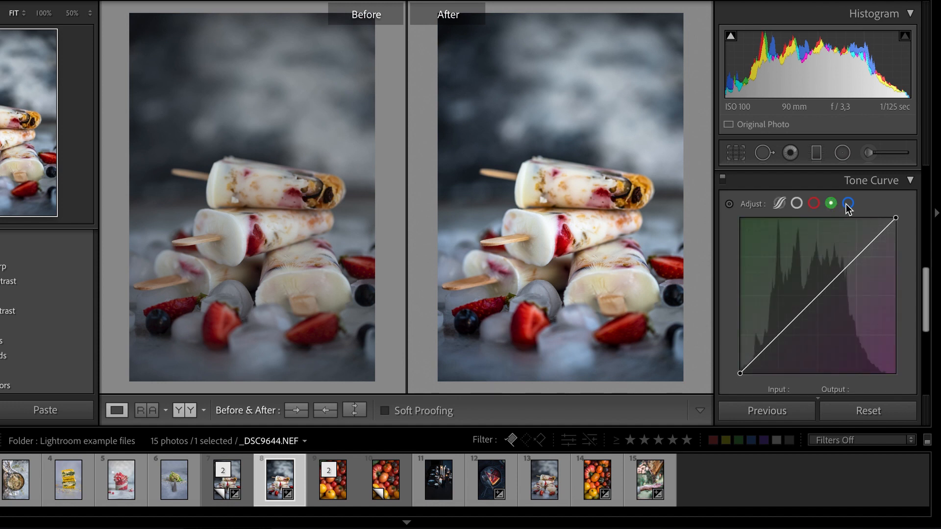
click(851, 203)
scroll(850, 277, down, 2)
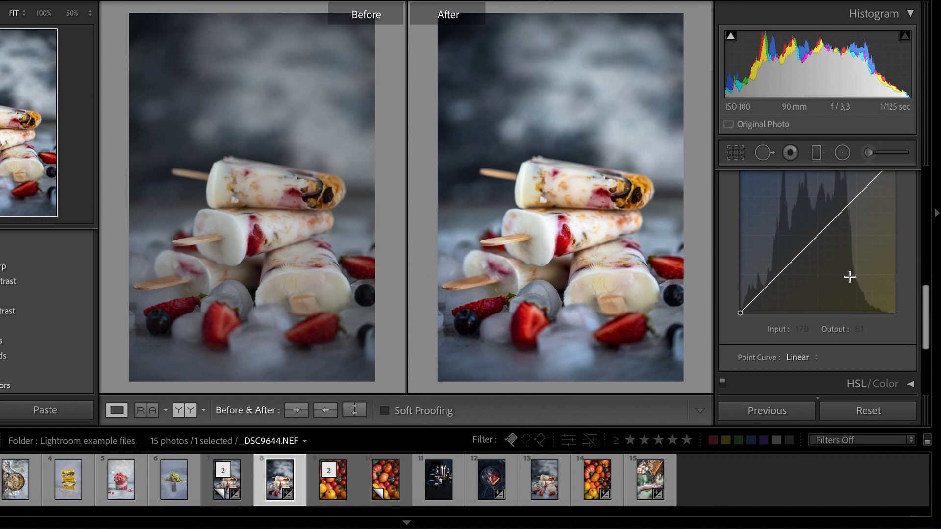
scroll(850, 277, up, 2)
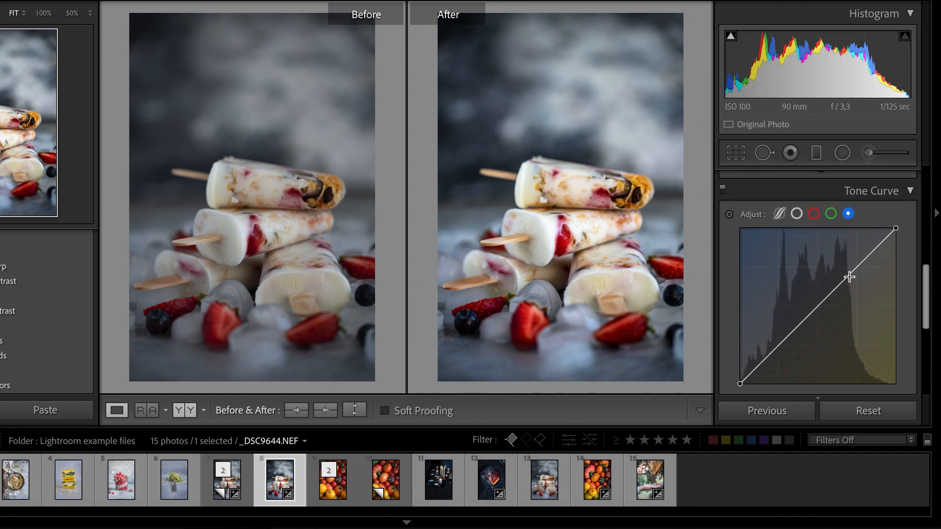
click(779, 215)
scroll(814, 294, down, 3)
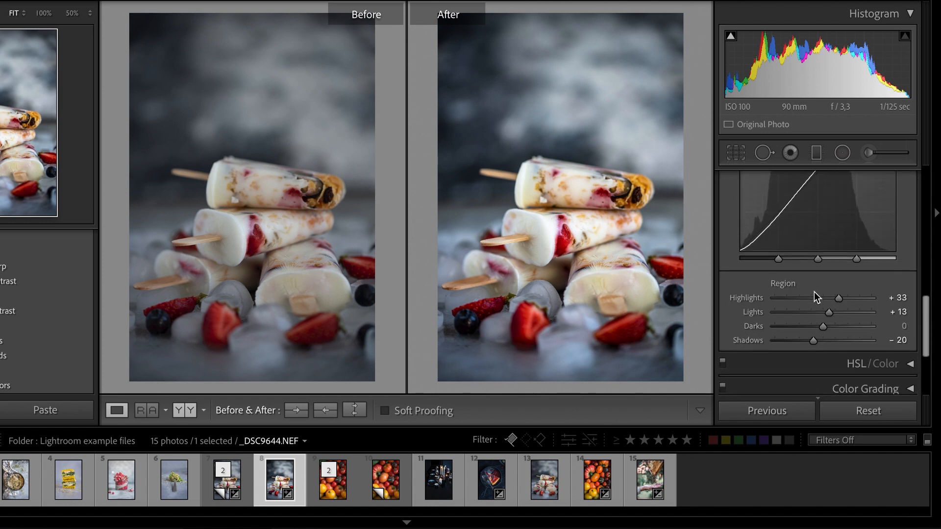
scroll(814, 292, up, 3)
scroll(814, 293, down, 1)
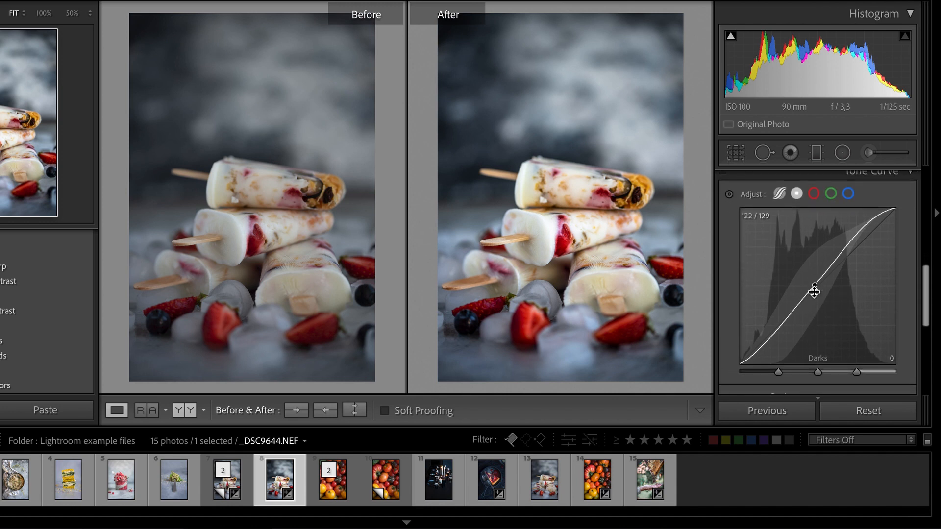
- Use the Tone Curve's targeted adjustment on bright areas of the After photo to set Highlights to -5 and Lights to -7
click(732, 195)
drag(595, 196, 590, 166)
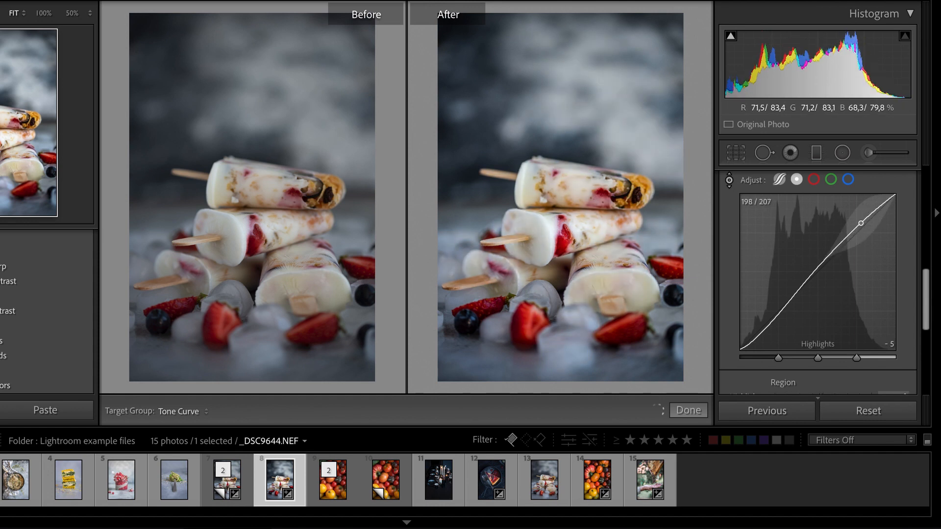
mouse_move(653, 128)
mouse_down()
mouse_move(653, 97)
mouse_move(651, 139)
mouse_up()
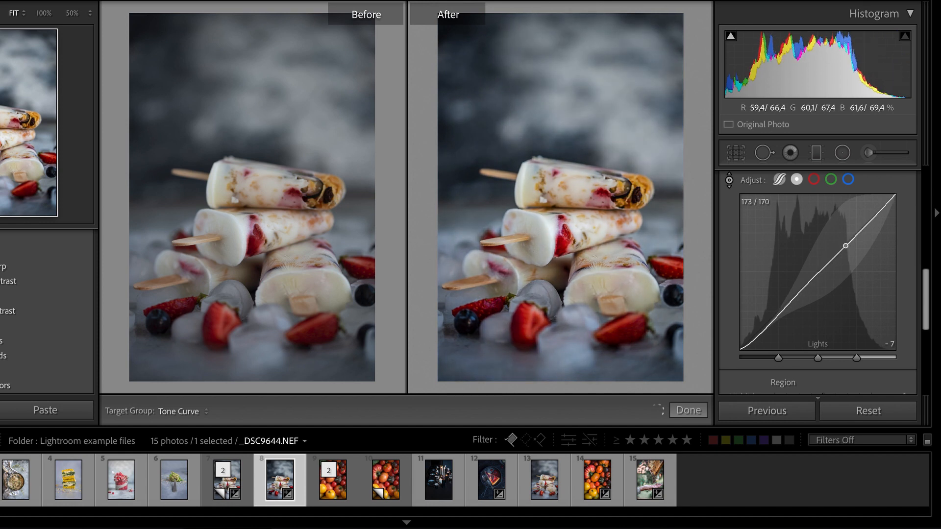
- Try a strong red channel curve with a point at input 159, output 248, and remove that point again
click(813, 179)
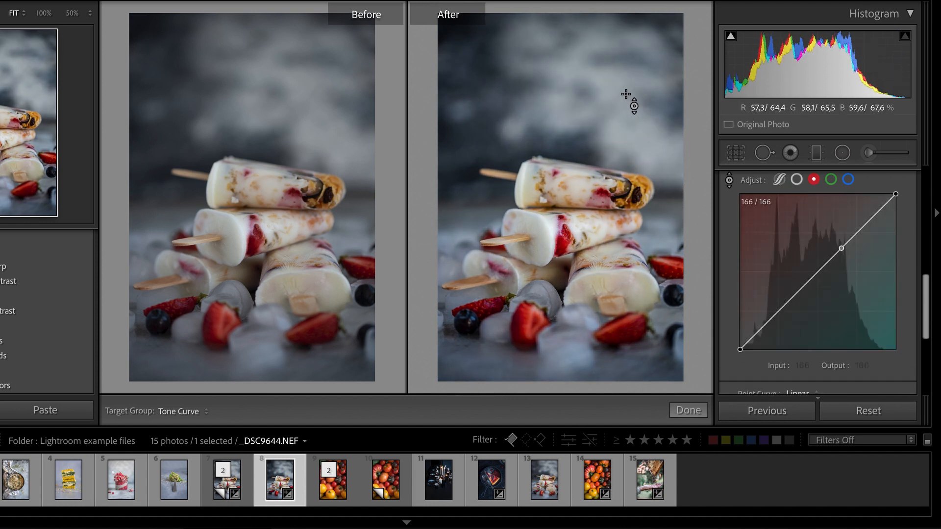
drag(650, 118, 626, 95)
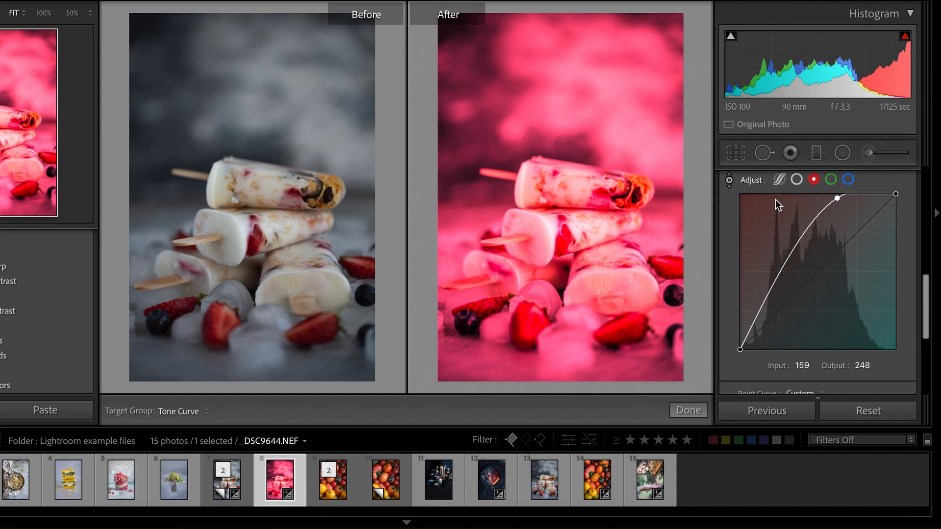
double_click(837, 198)
click(839, 198)
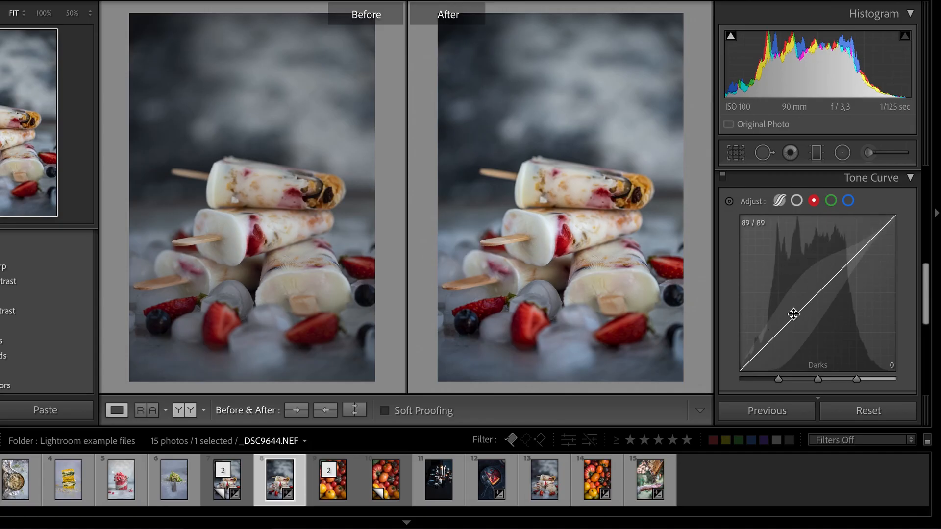
- Turn on the Tone Curve's targeted adjustment and return to the Basic tone and presence settings
click(729, 202)
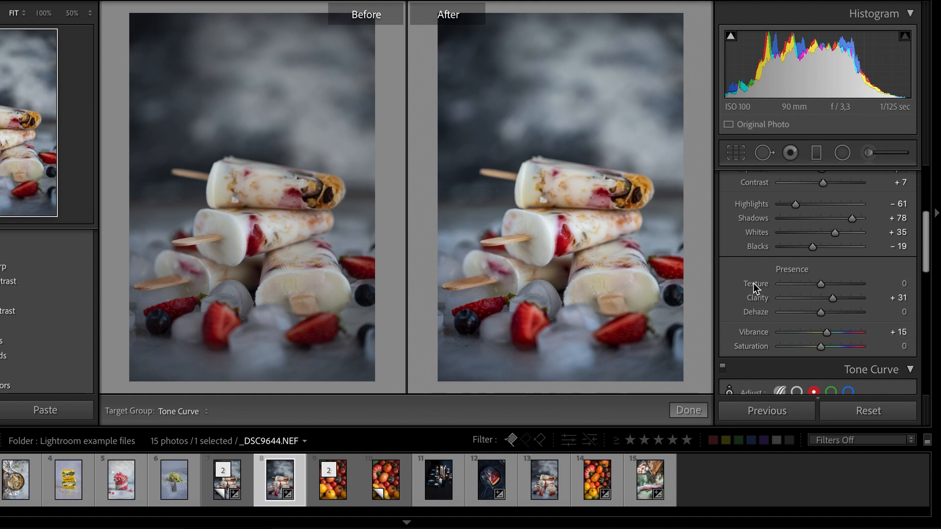
scroll(757, 347, up, 2)
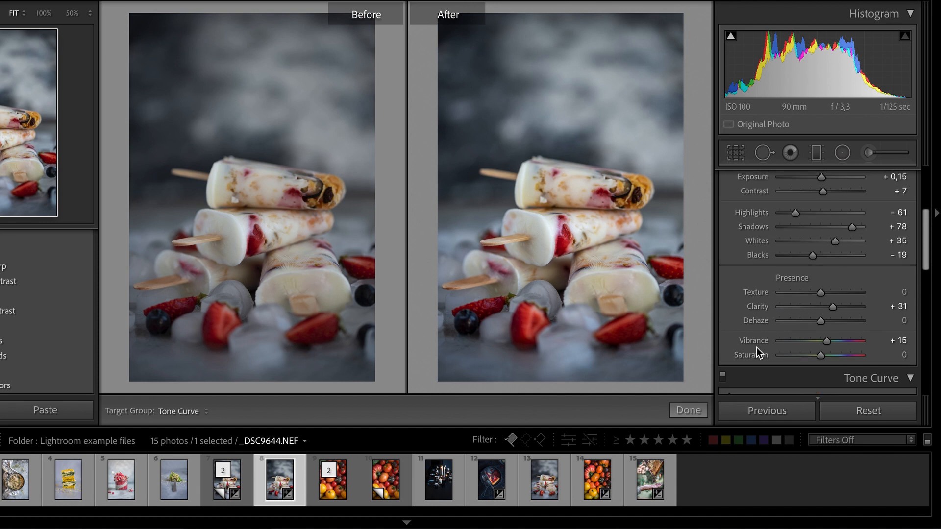
scroll(757, 348, up, 1)
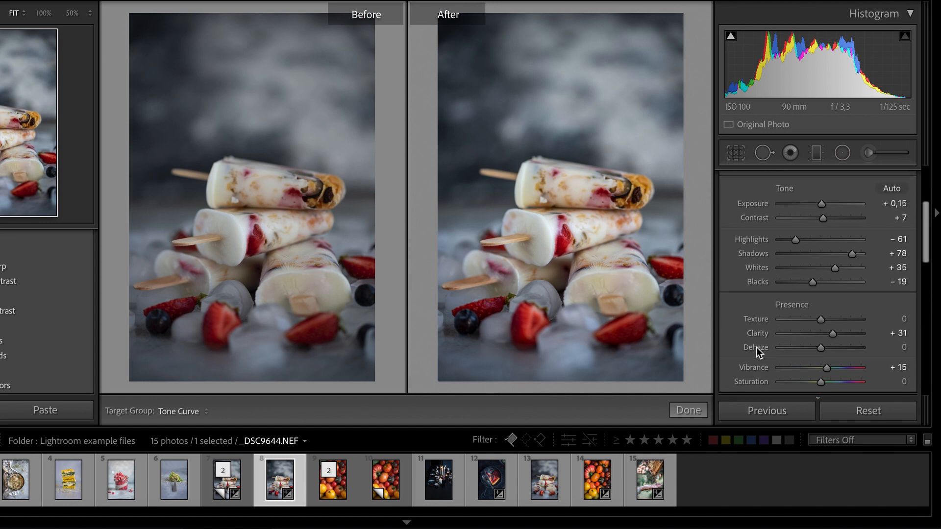